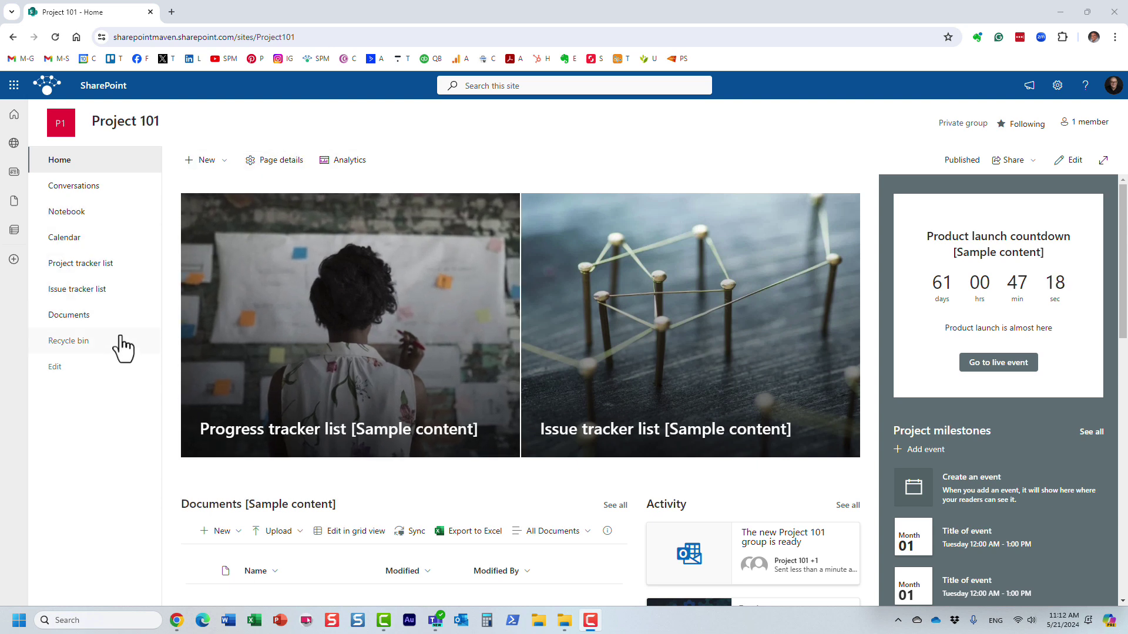
# From the Project 101 home page, open the new document library dialog's template choices
pyautogui.click(128, 317)
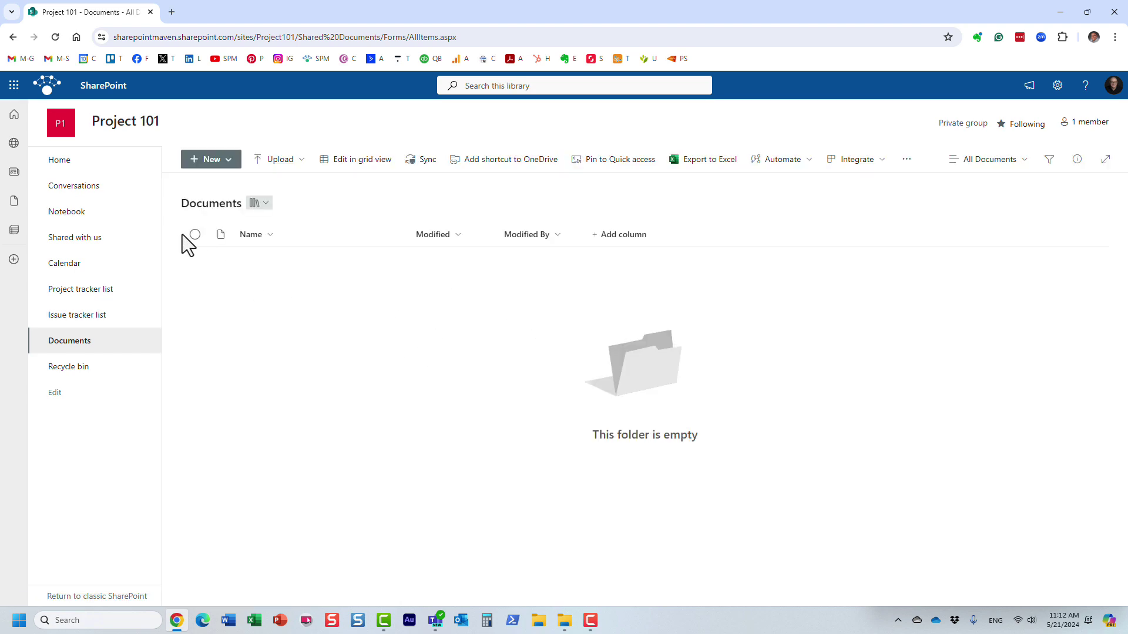
pyautogui.click(73, 170)
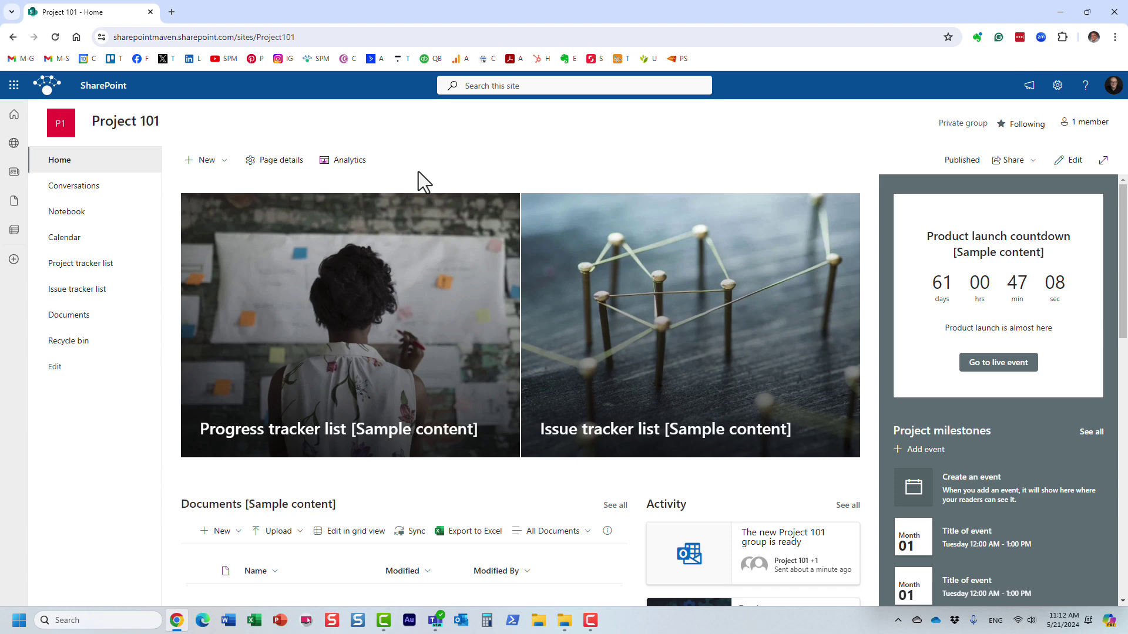
pyautogui.click(222, 164)
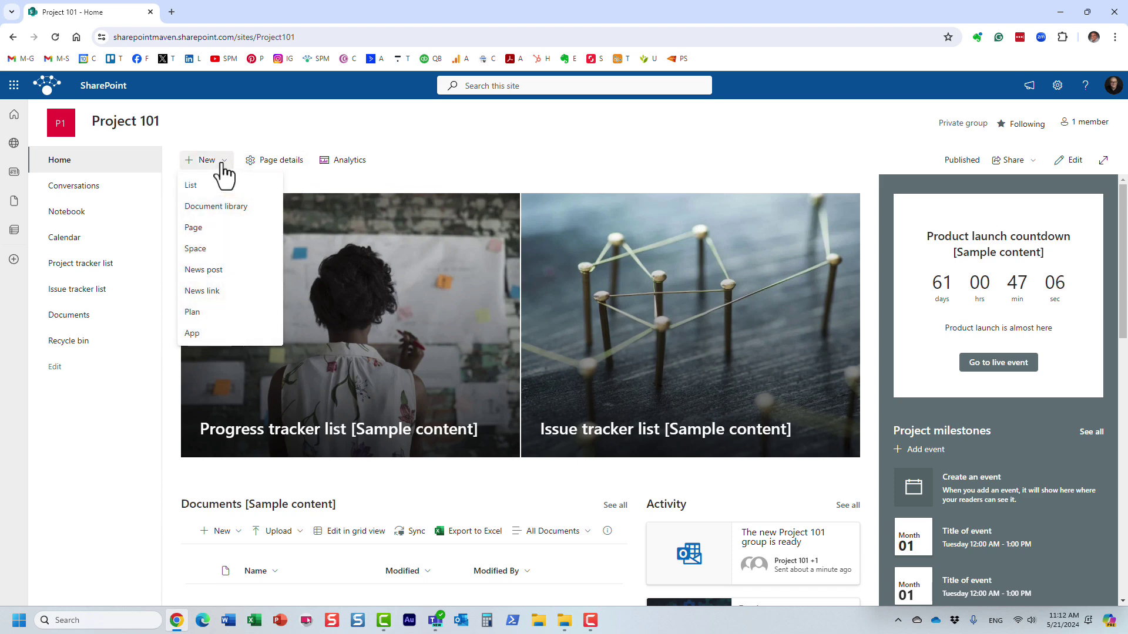
pyautogui.click(231, 208)
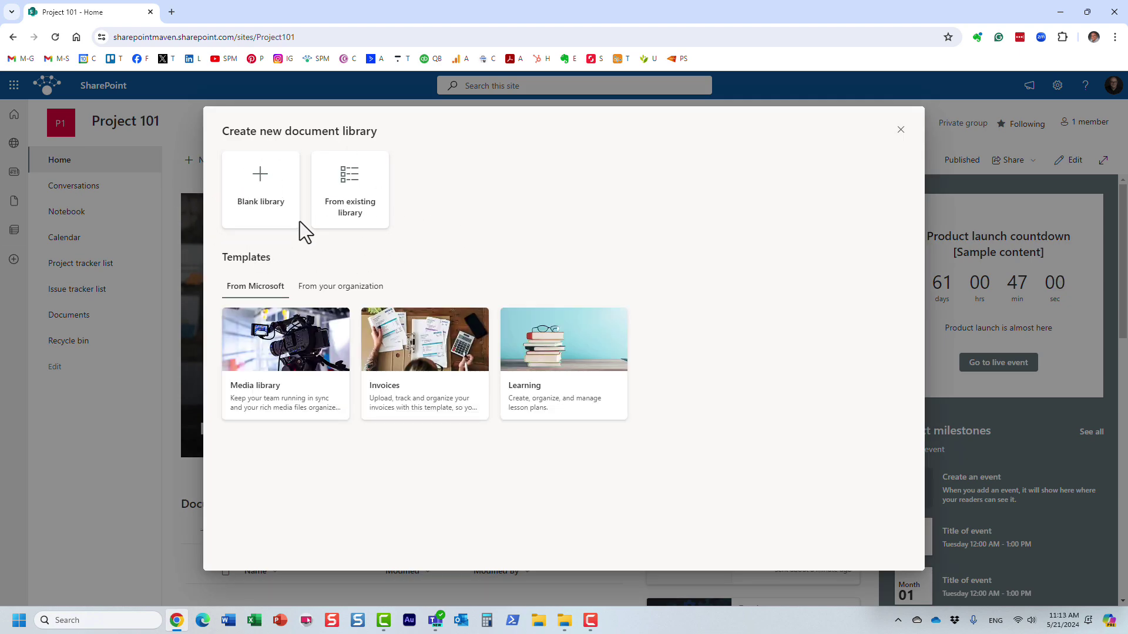
pyautogui.click(260, 202)
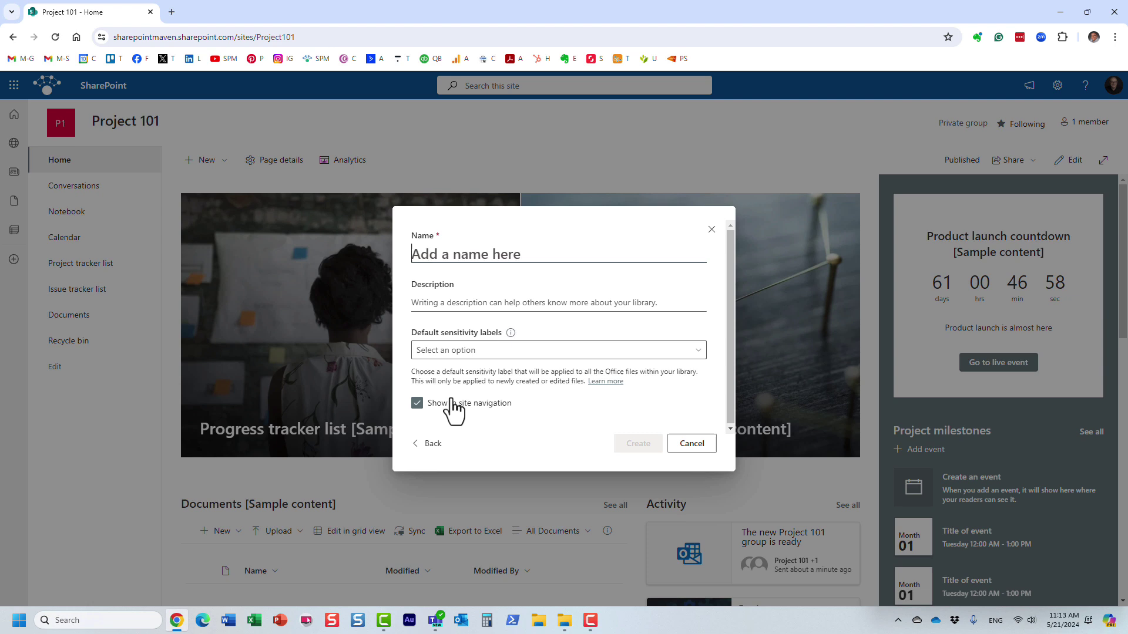
pyautogui.click(432, 444)
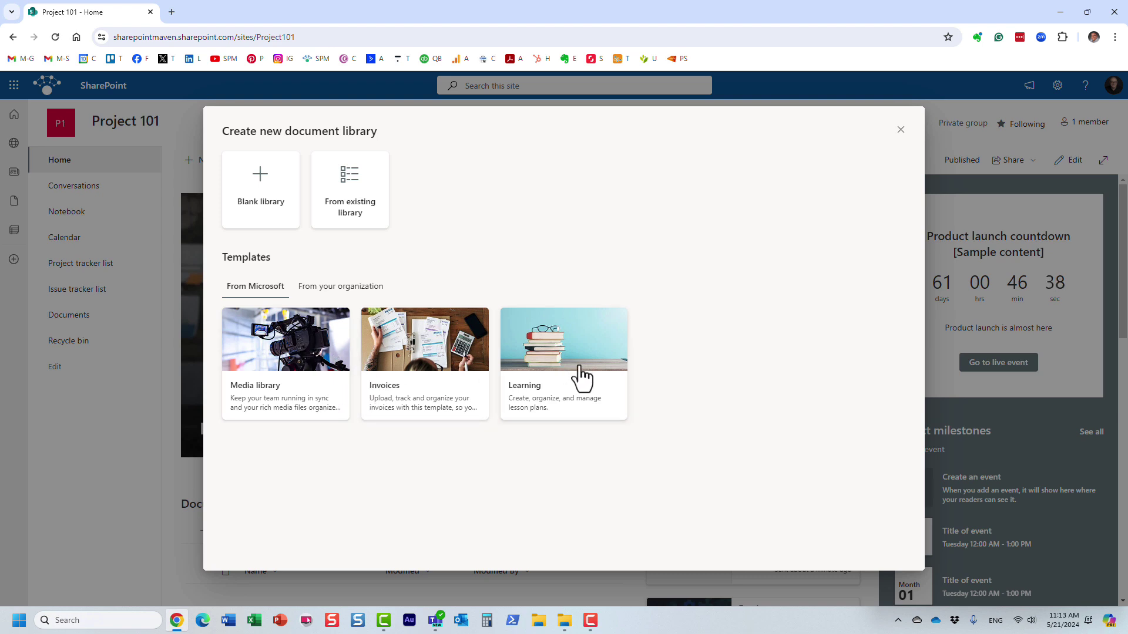
# Preview the Media library template, scrolling its sample grid to see the status, format and rights columns
pyautogui.click(298, 360)
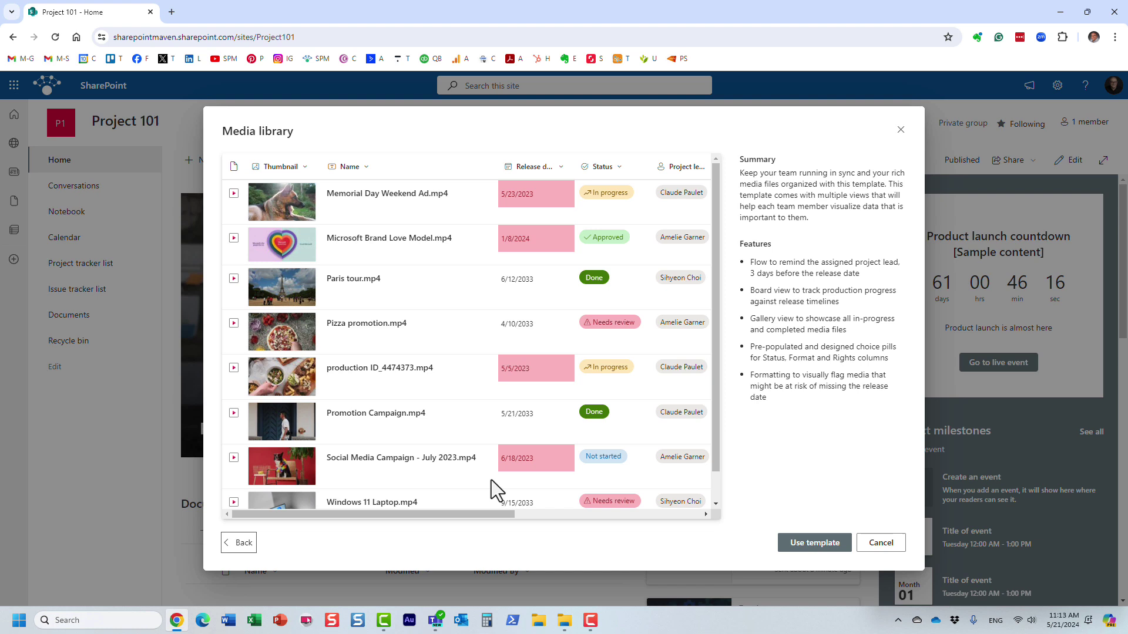
pyautogui.moveTo(491, 514); pyautogui.dragTo(545, 524)
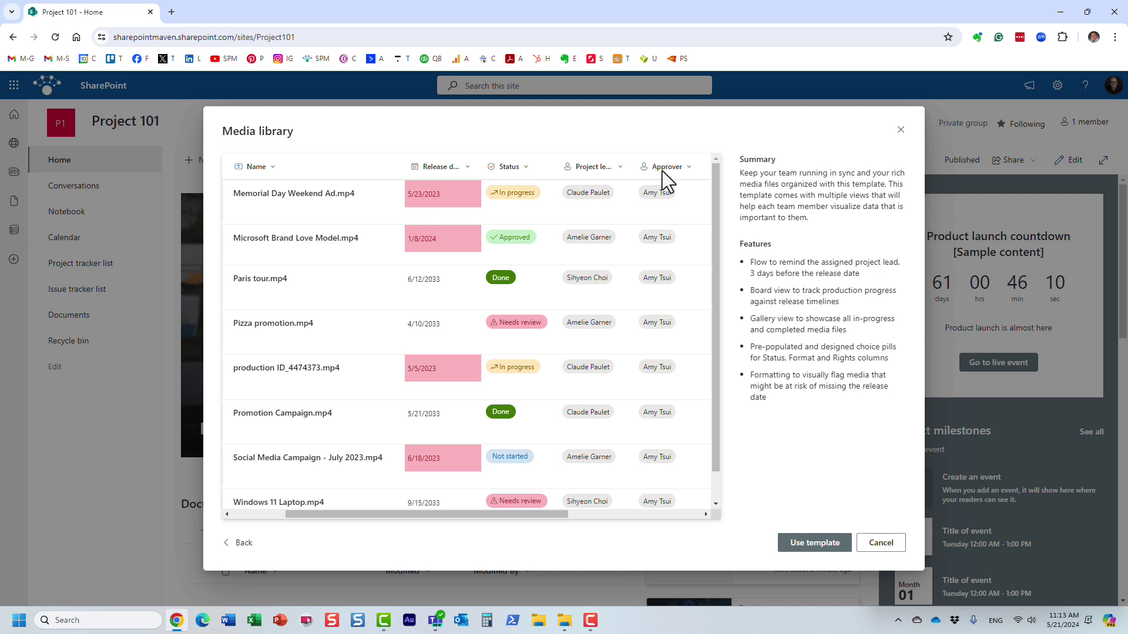
pyautogui.moveTo(534, 514); pyautogui.dragTo(676, 518)
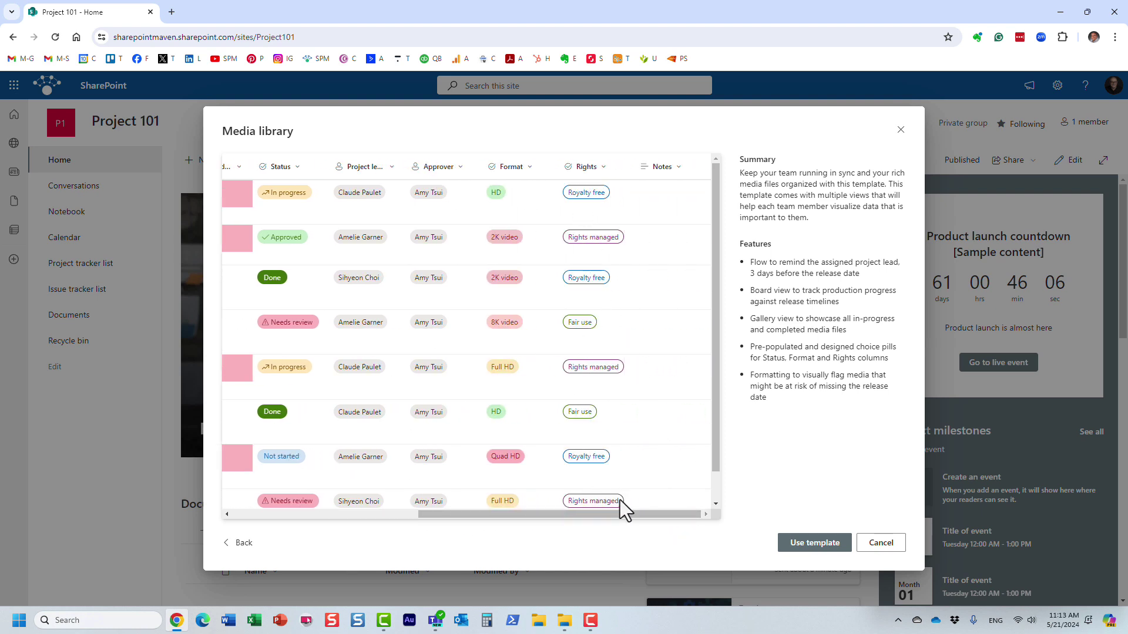
pyautogui.moveTo(622, 512); pyautogui.dragTo(362, 516)
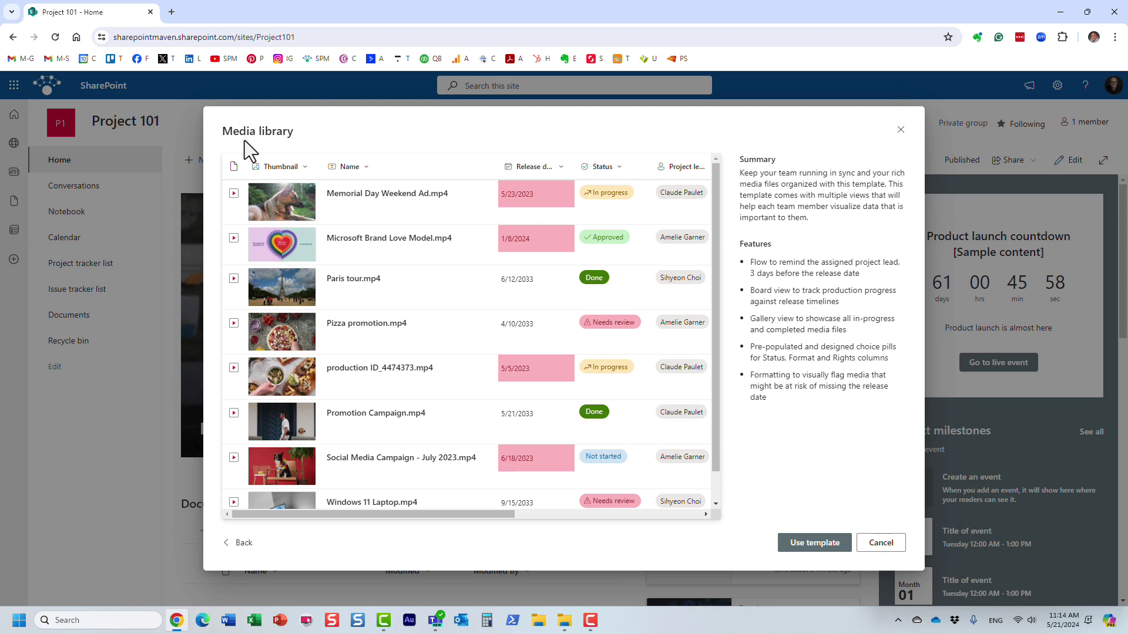
# Use the Media library template and create the library under the name Media library
pyautogui.click(807, 543)
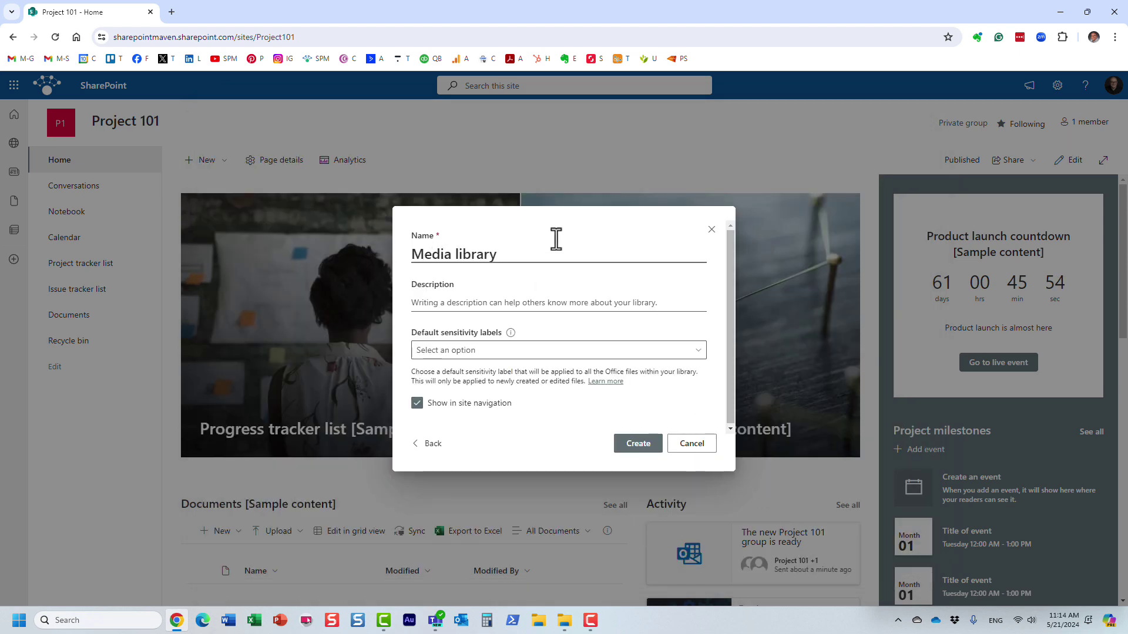
pyautogui.click(644, 451)
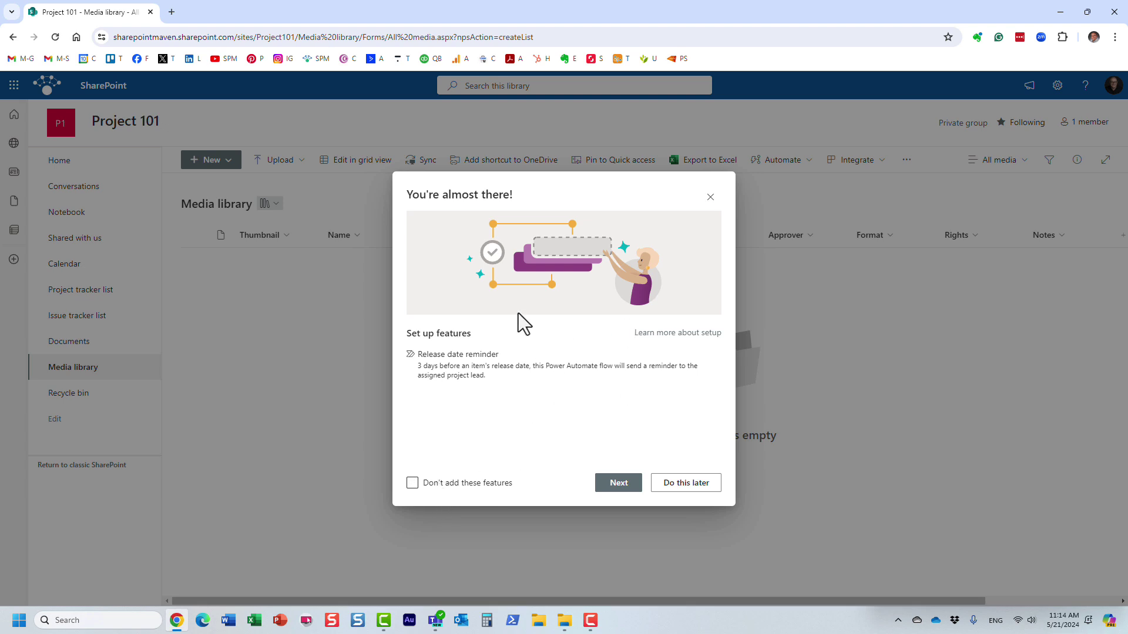
# Decline the Release date reminder flow, defer setup, and dismiss the Finish setup reminder
pyautogui.click(412, 484)
pyautogui.click(685, 484)
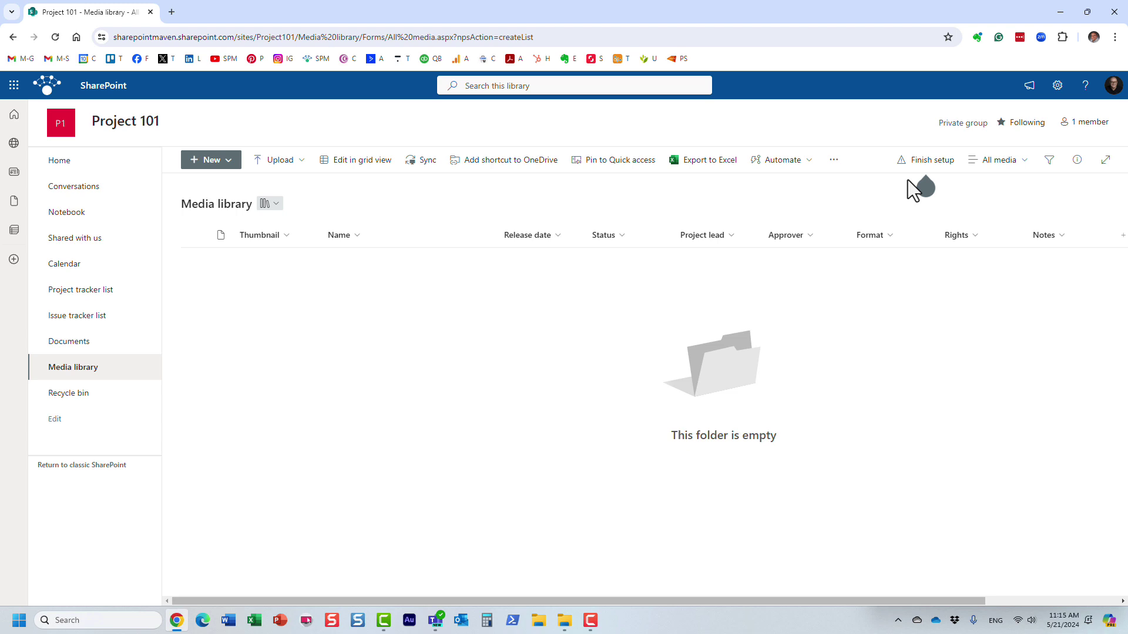
pyautogui.moveTo(924, 177)
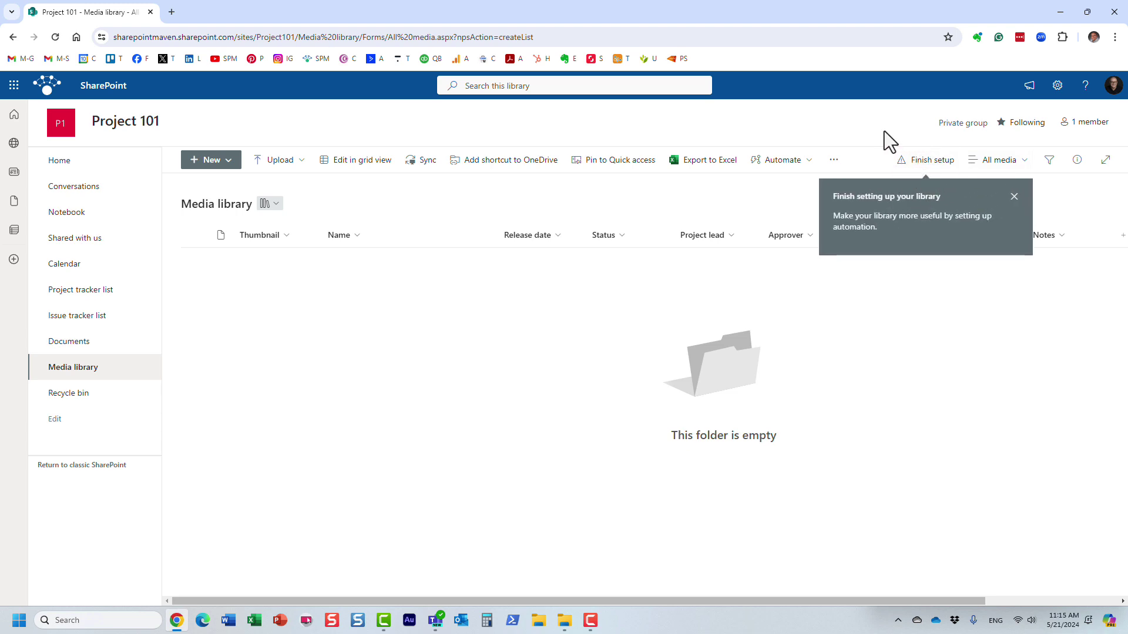
pyautogui.click(1013, 197)
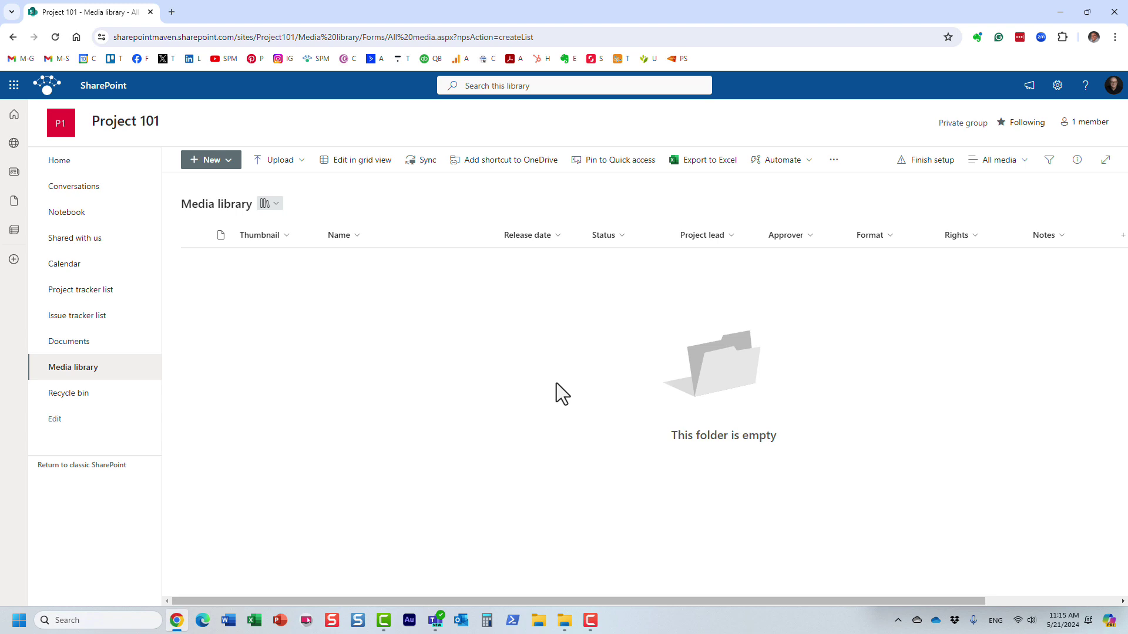
# Return to the Project 101 home page and start another new document library
pyautogui.click(56, 162)
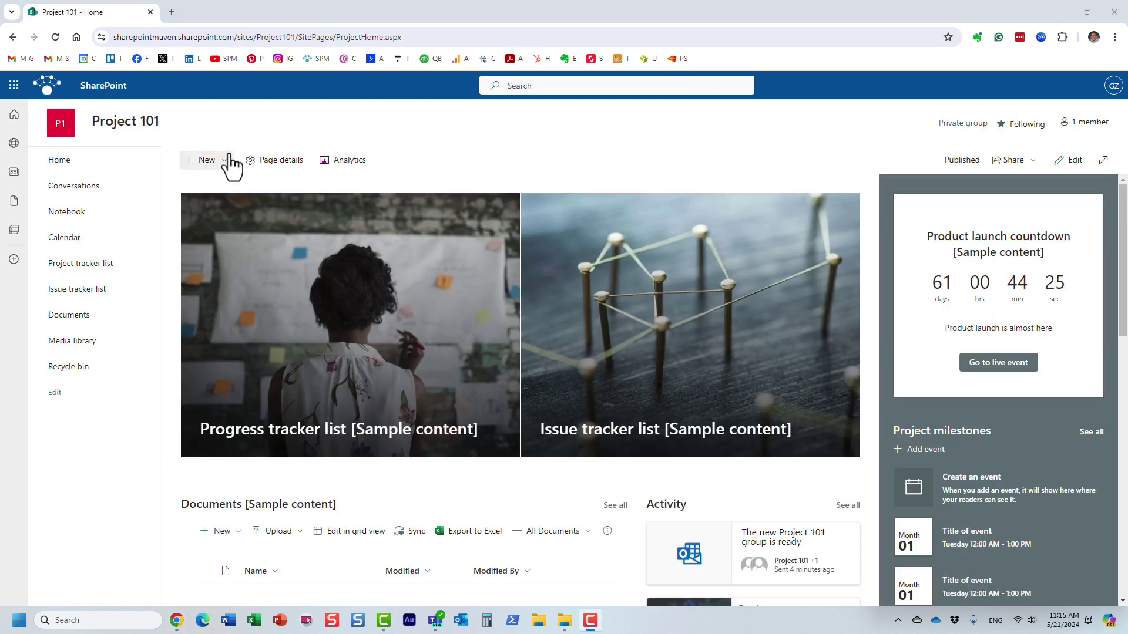
pyautogui.click(230, 160)
pyautogui.click(235, 207)
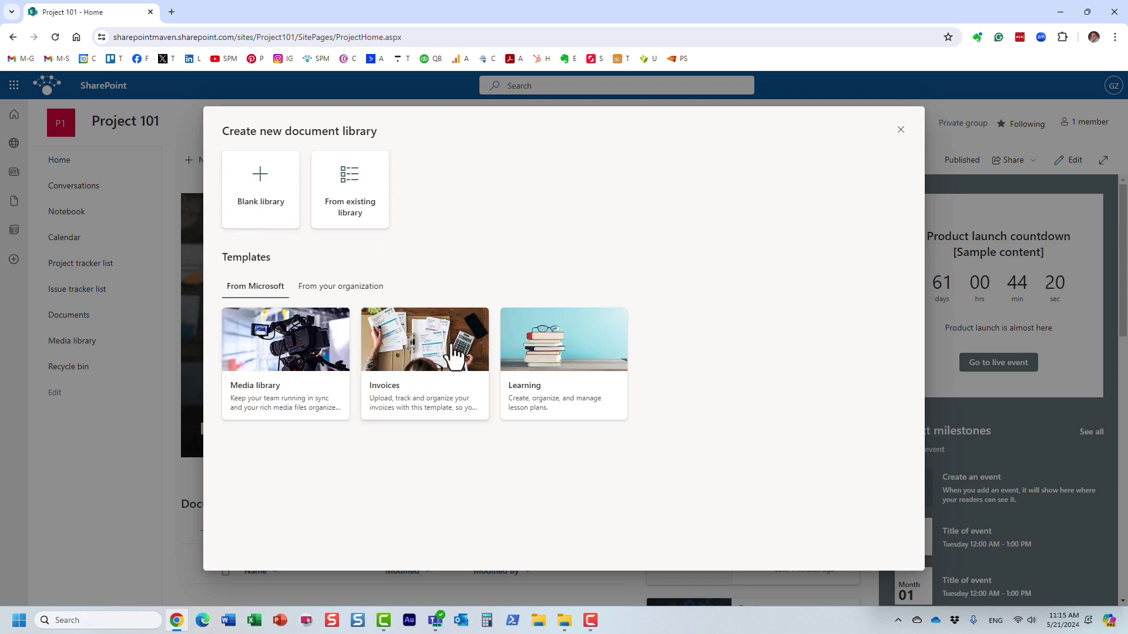
# Review the Invoices template's sample grid and start a library from it named Invoices
pyautogui.click(427, 366)
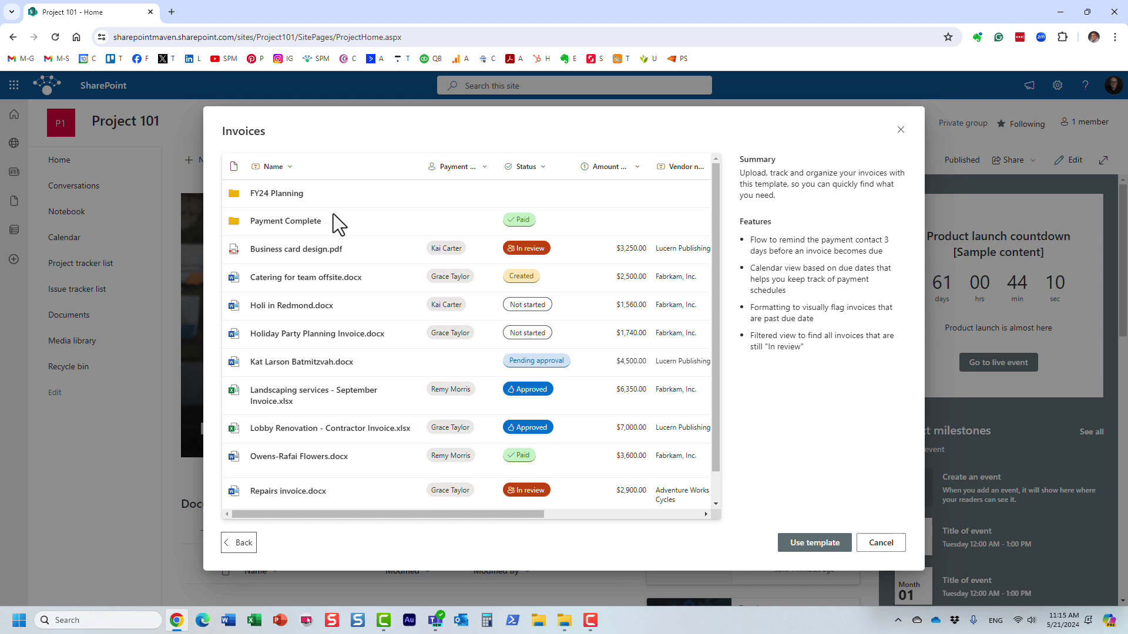
pyautogui.click(474, 514)
pyautogui.moveTo(476, 513); pyautogui.dragTo(657, 521)
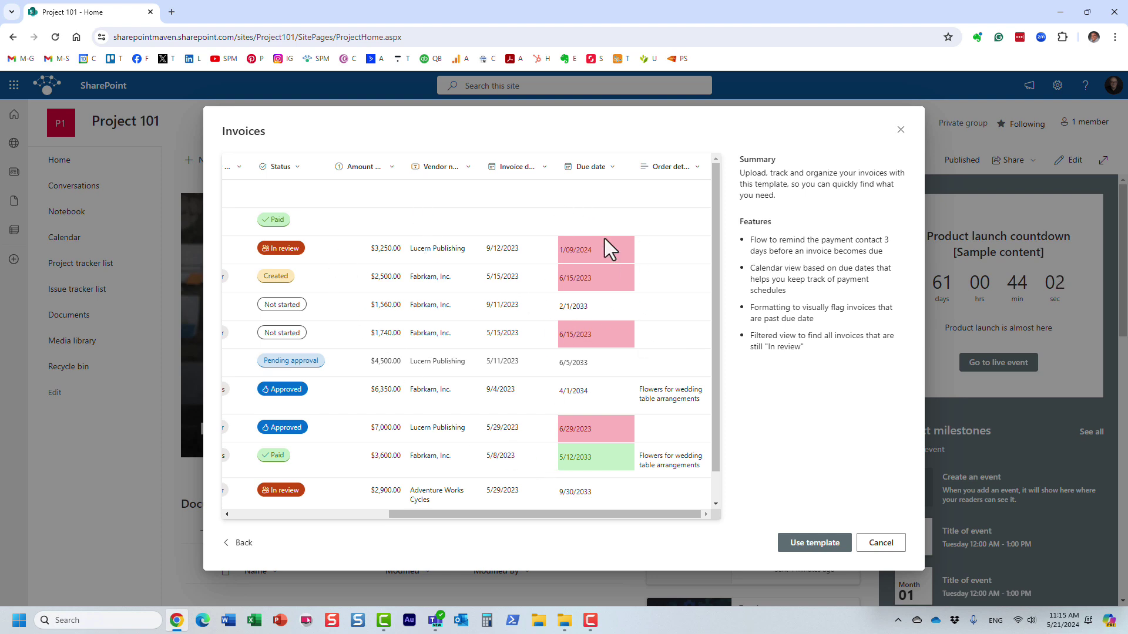
pyautogui.moveTo(627, 517); pyautogui.dragTo(403, 505)
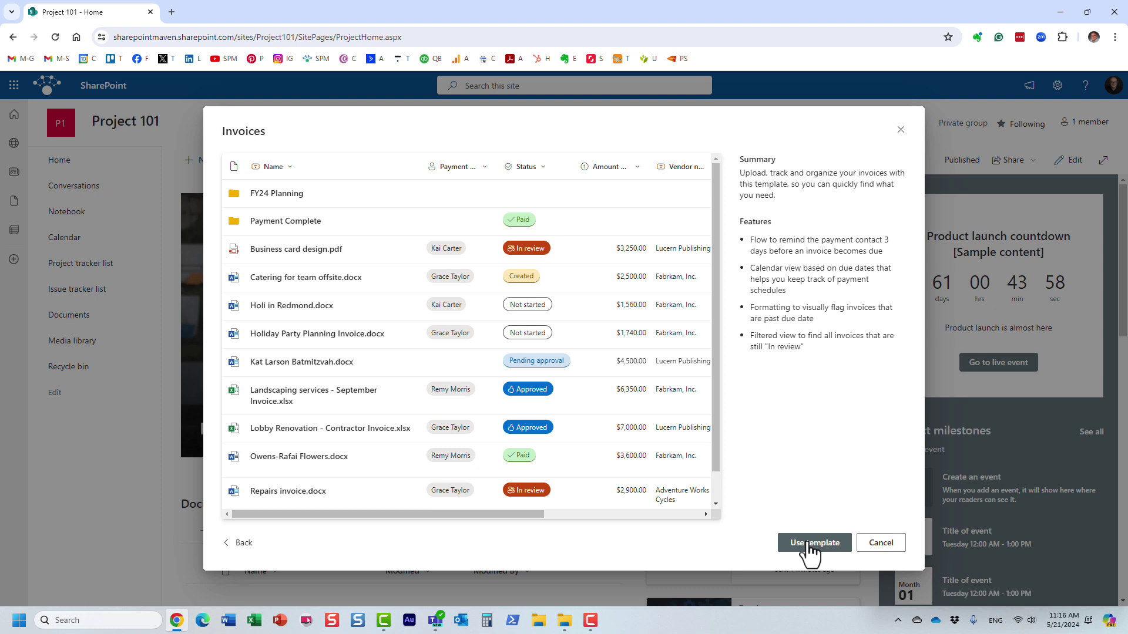
pyautogui.click(841, 545)
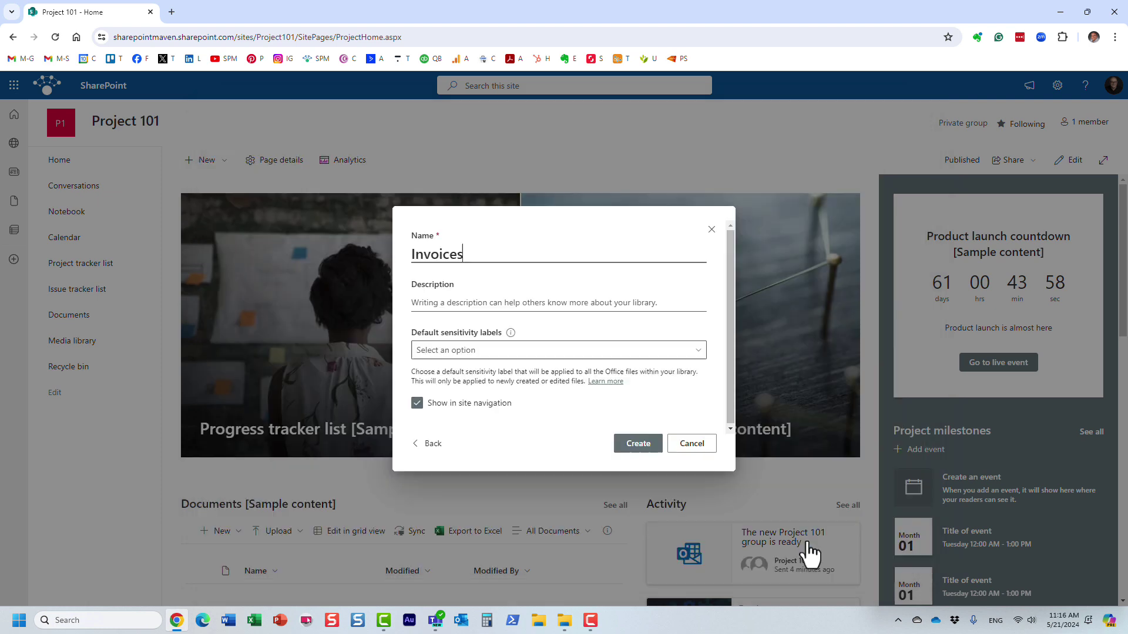
# Create the Invoices library, declining the due-date reminder feature and deferring setup
pyautogui.click(634, 445)
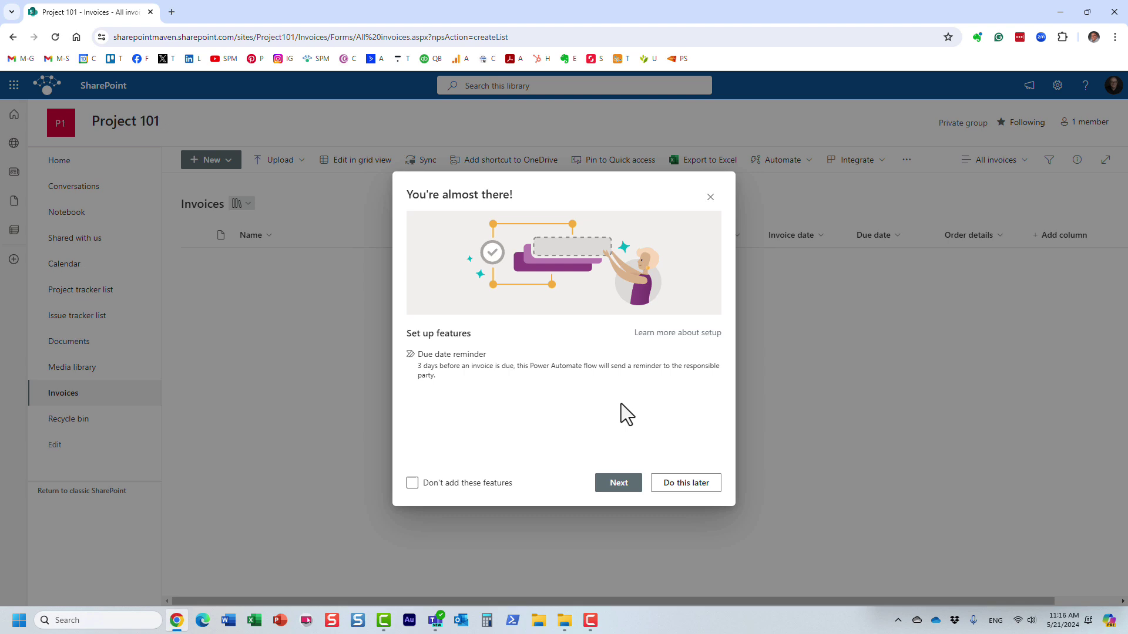
pyautogui.click(450, 485)
pyautogui.click(681, 493)
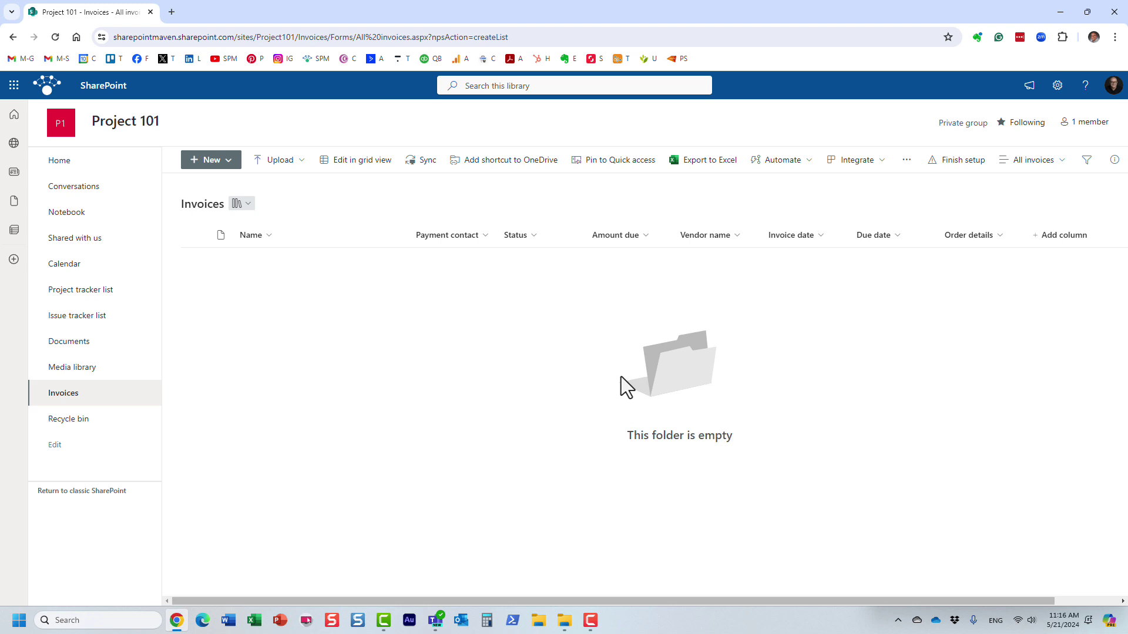
# Upload Test Doc 1 through Test Doc 7 from Project Files into Invoices and select them all
pyautogui.click(564, 620)
pyautogui.click(897, 183)
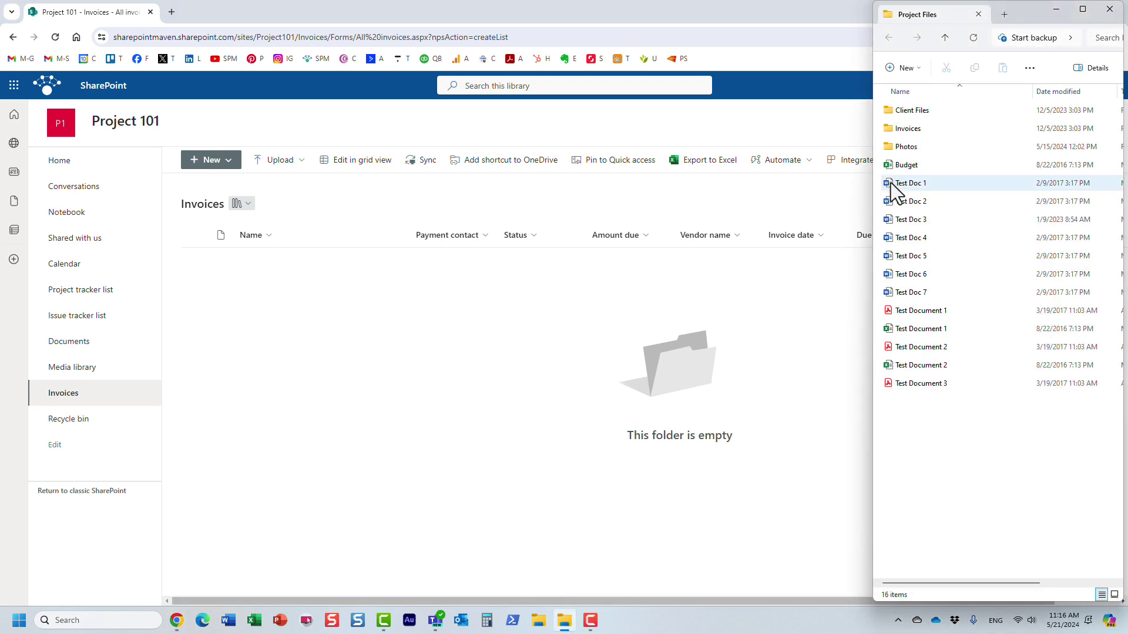
pyautogui.keyDown('shift'); pyautogui.click(908, 292); pyautogui.keyUp('shift')
pyautogui.moveTo(944, 259); pyautogui.dragTo(432, 386)
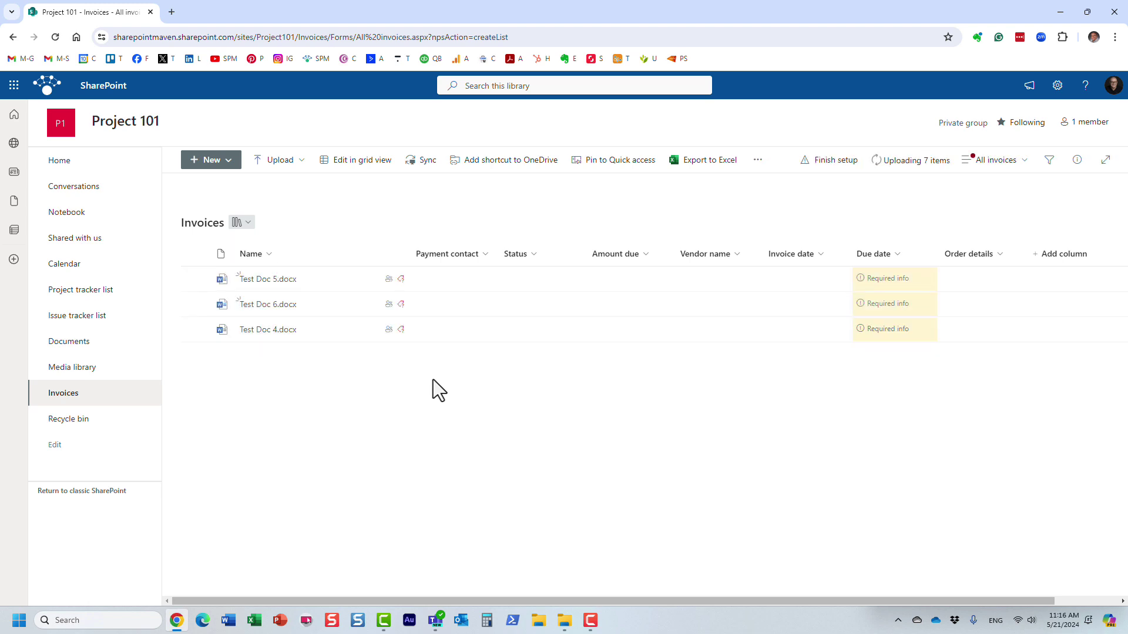
pyautogui.hotkey('ctrl', 'a')
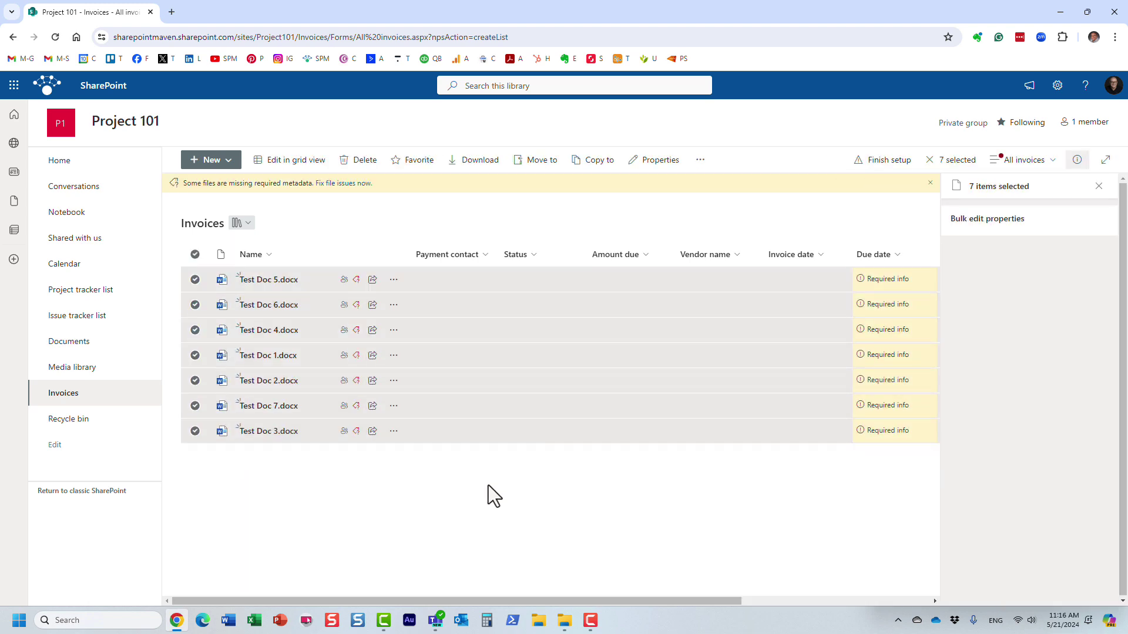
# Narrow the selection to Test Doc 5 and Test Doc 6 for bulk property editing
pyautogui.click(1098, 186)
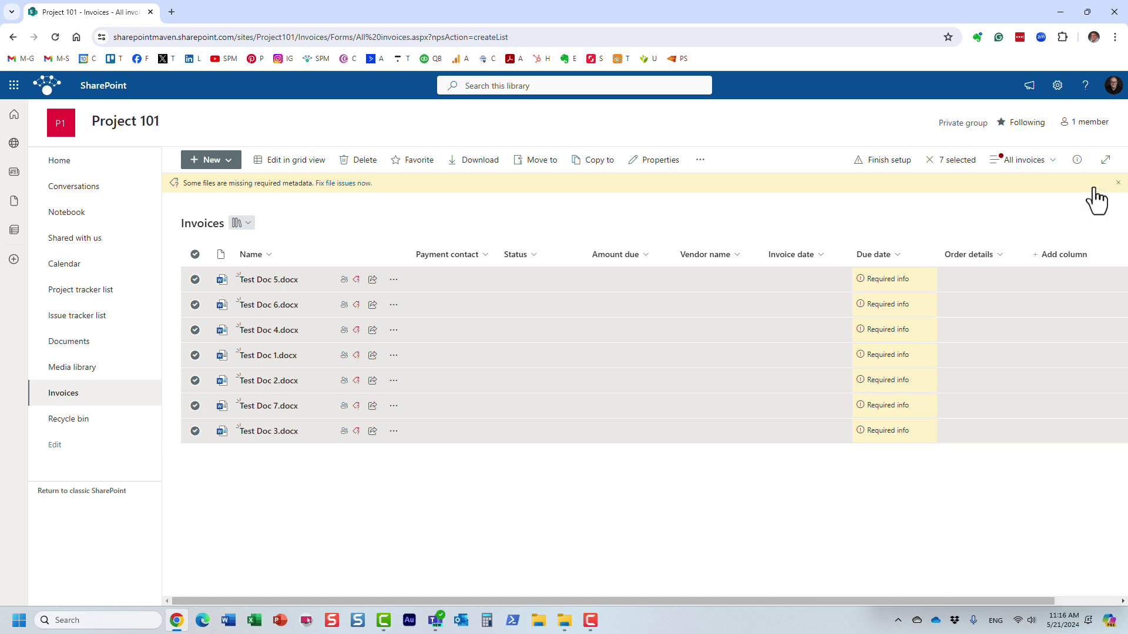
pyautogui.click(195, 253)
pyautogui.click(195, 279)
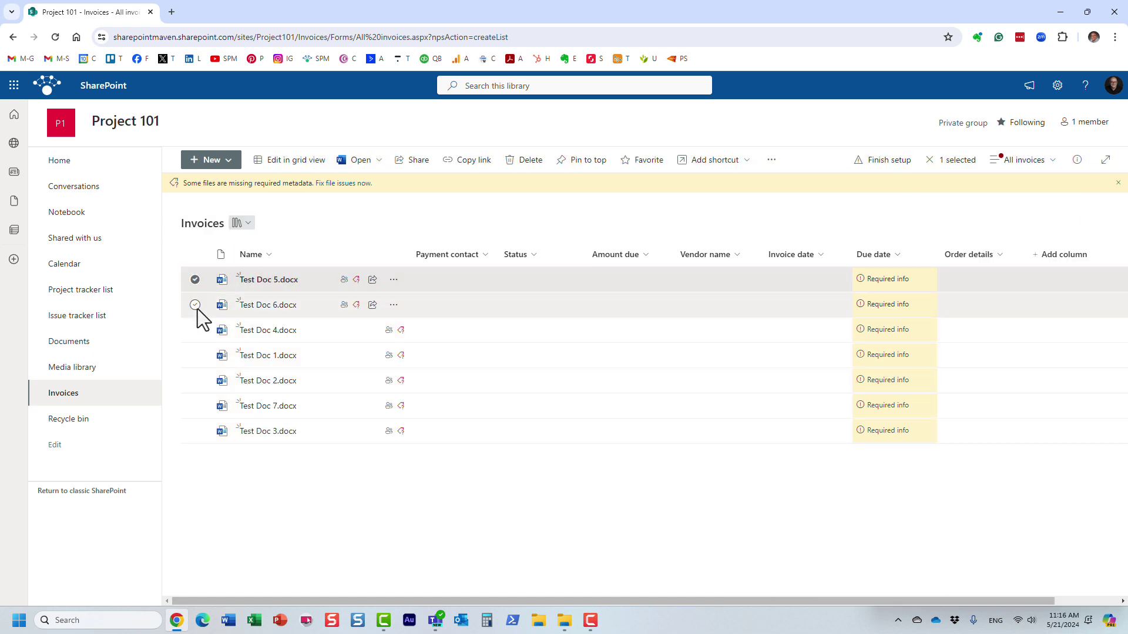
pyautogui.click(195, 305)
pyautogui.click(1076, 160)
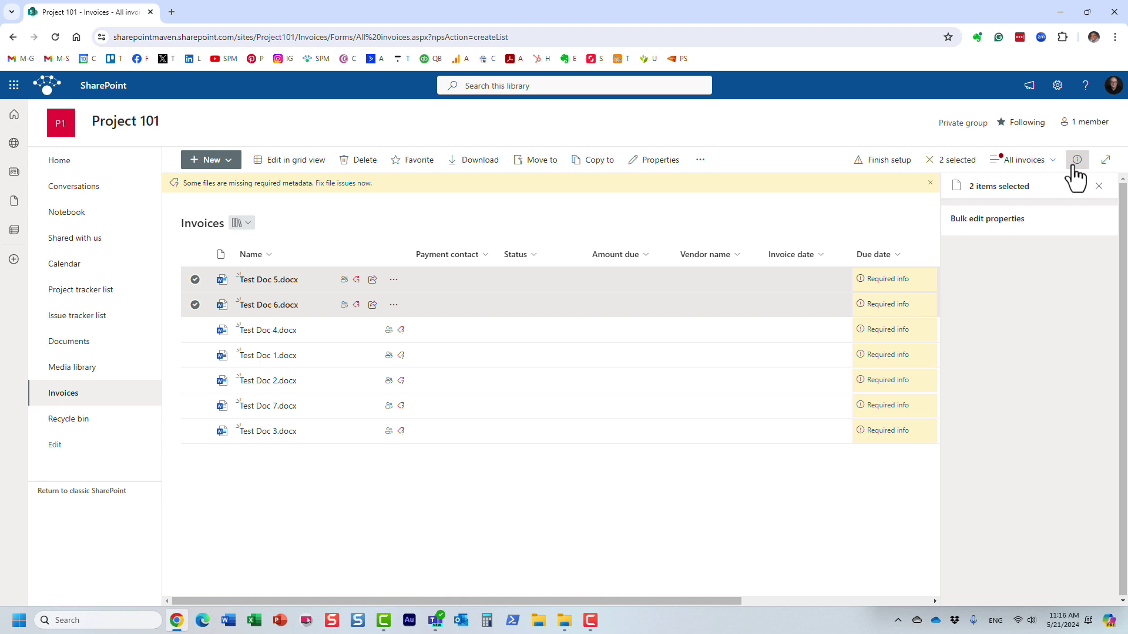
# Set Status Approved, Invoice date 5/21/2024 and Due date 6/26/2024, then save
pyautogui.click(1013, 256)
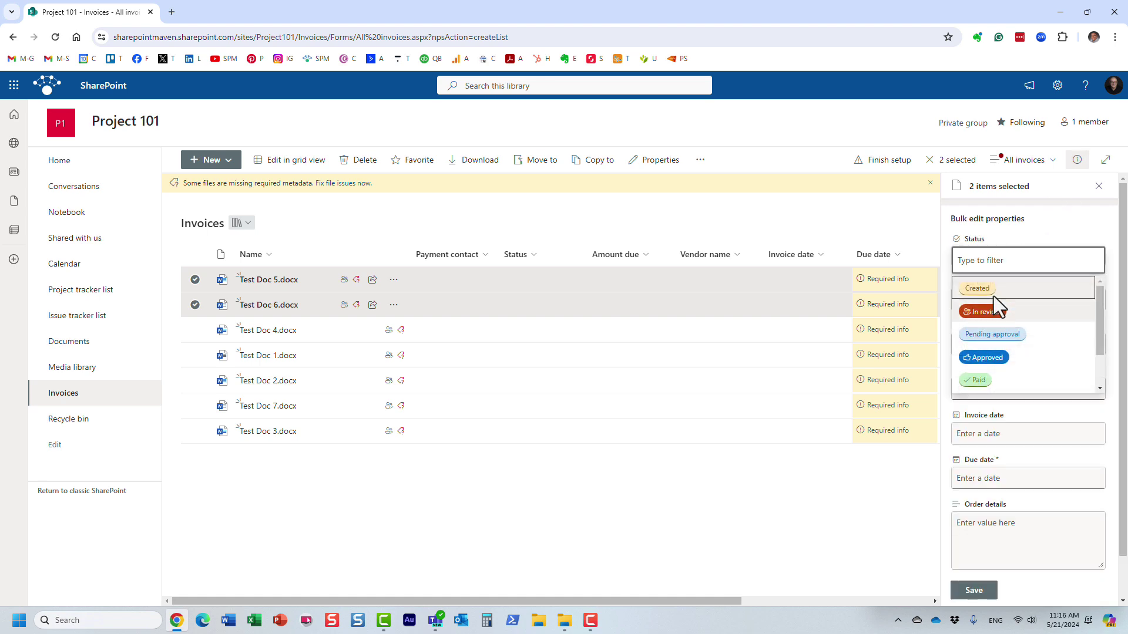
pyautogui.click(996, 358)
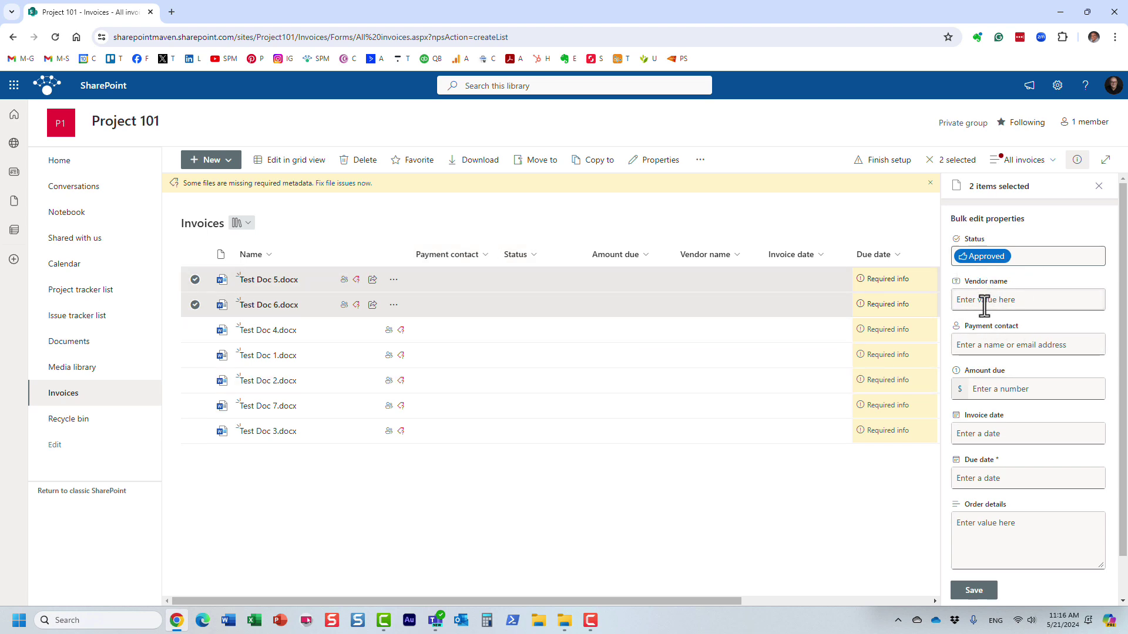
pyautogui.click(987, 434)
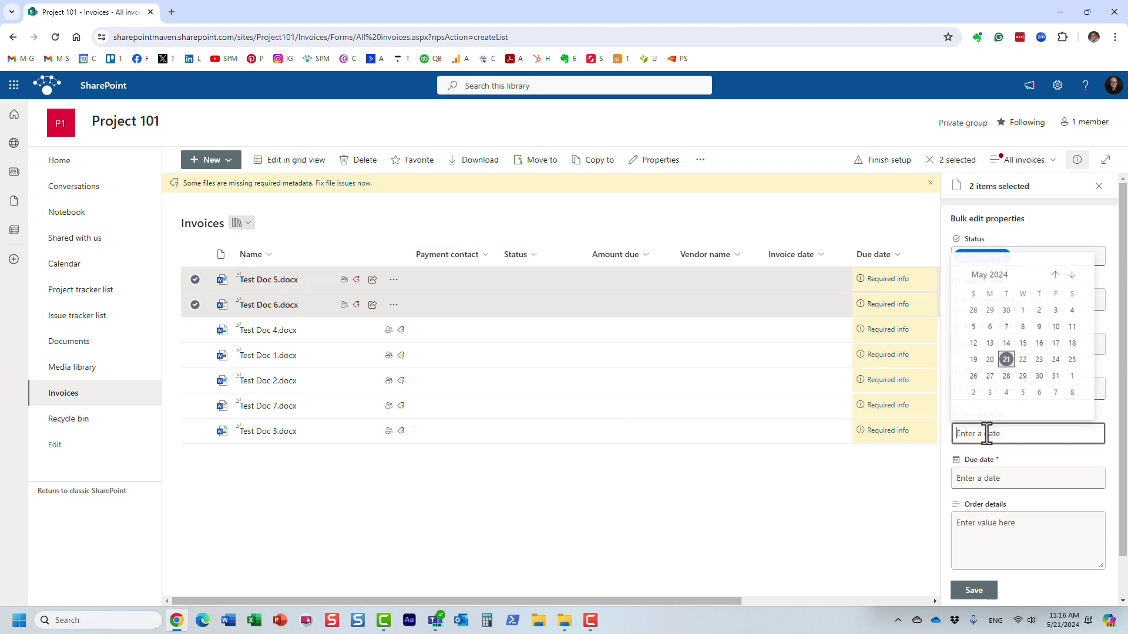
pyautogui.click(1006, 359)
pyautogui.click(989, 476)
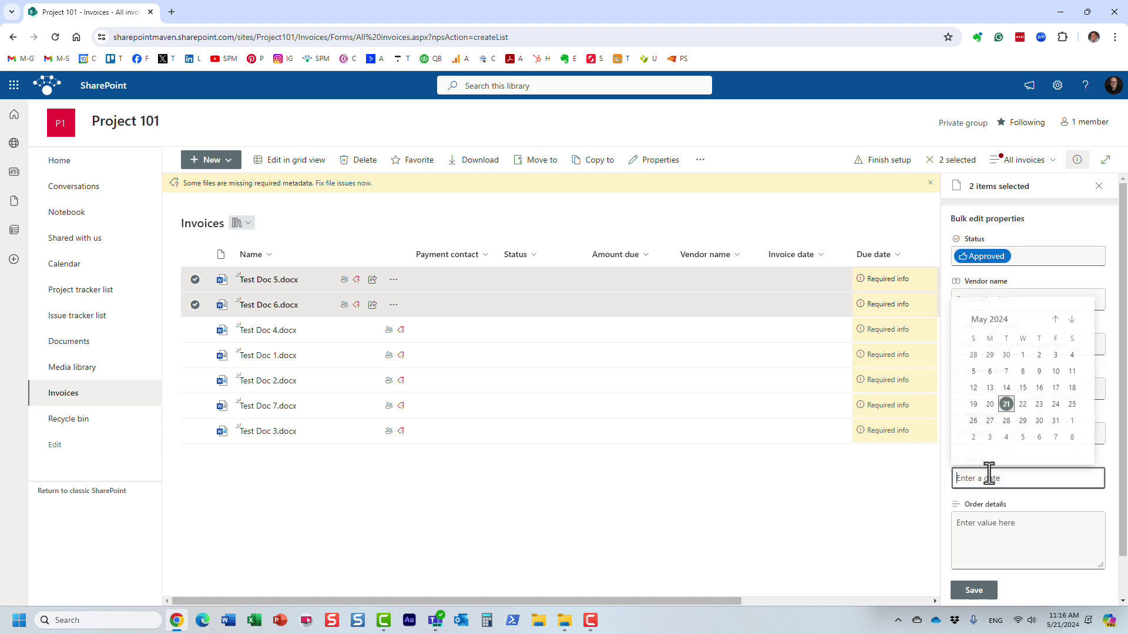
pyautogui.click(1072, 320)
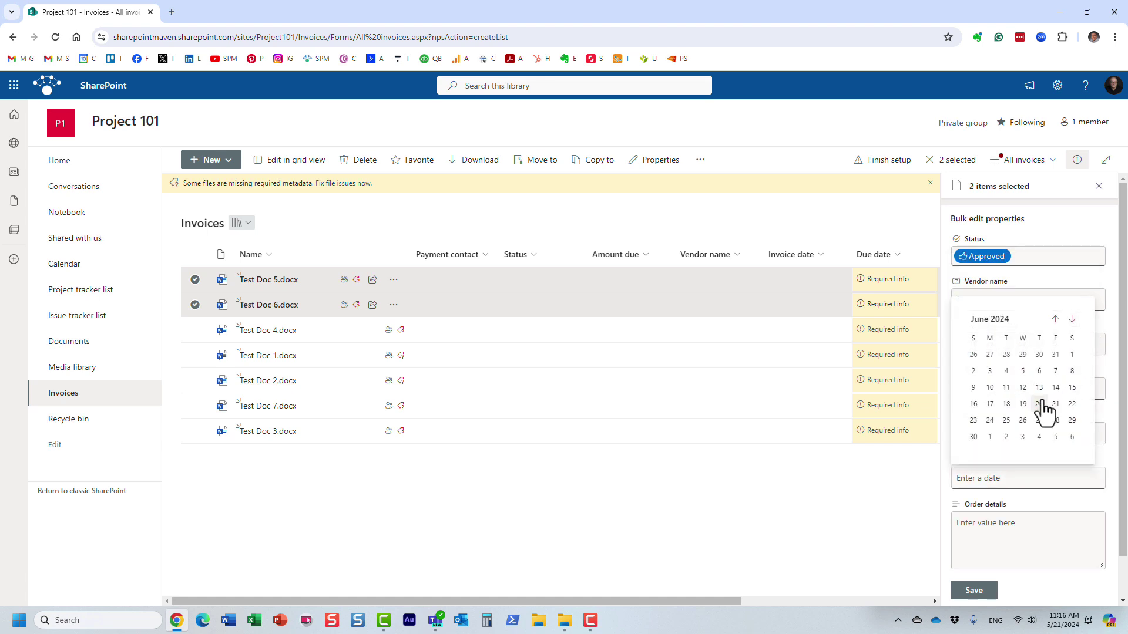
pyautogui.click(1022, 420)
pyautogui.click(974, 591)
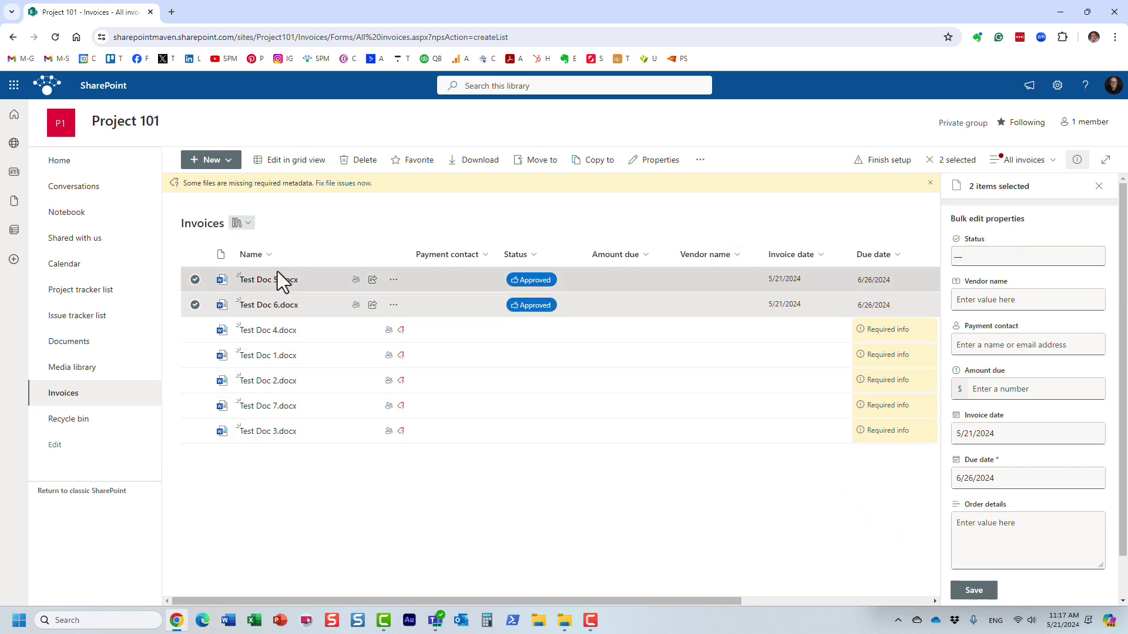
pyautogui.click(1098, 186)
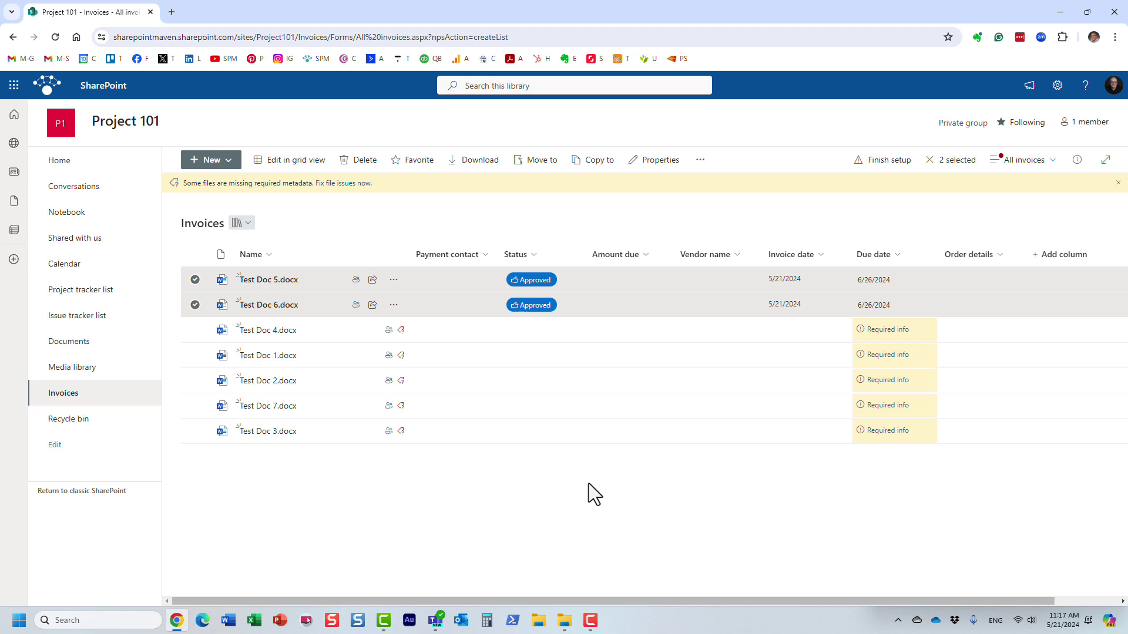
# From the home page, create a library named Learning from the Learning template
pyautogui.click(59, 160)
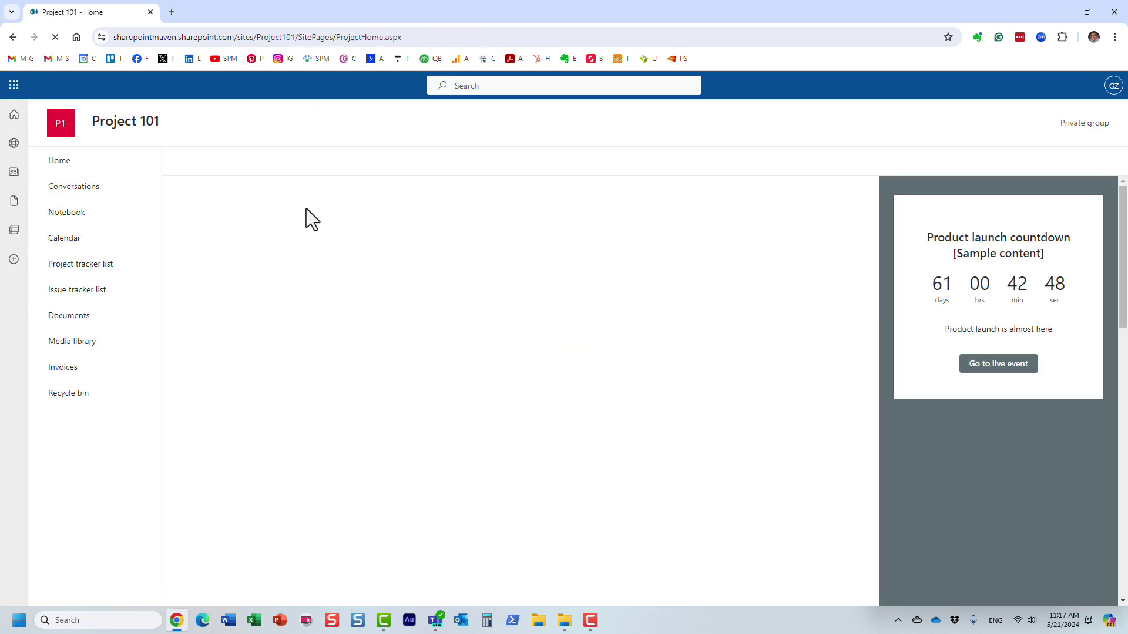
pyautogui.click(198, 166)
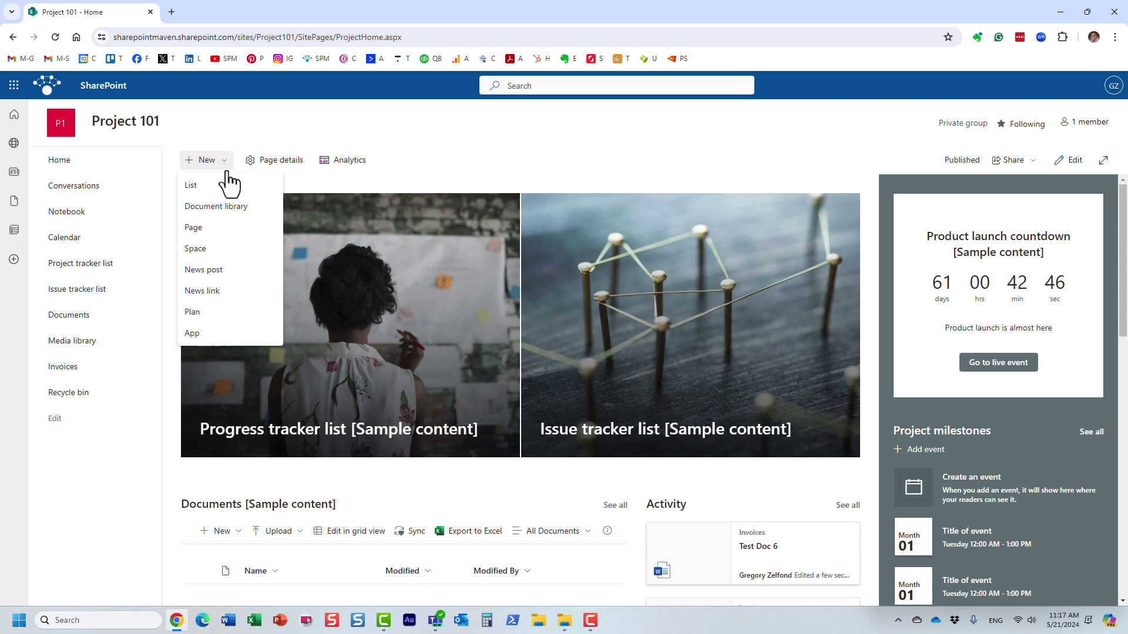
pyautogui.click(234, 208)
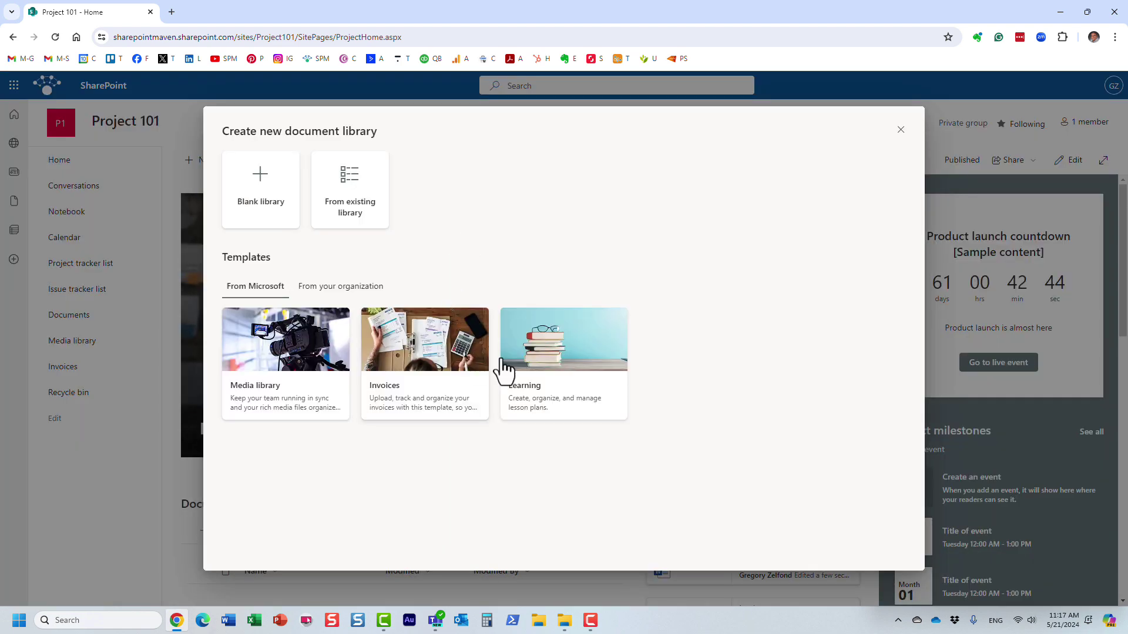
pyautogui.click(585, 363)
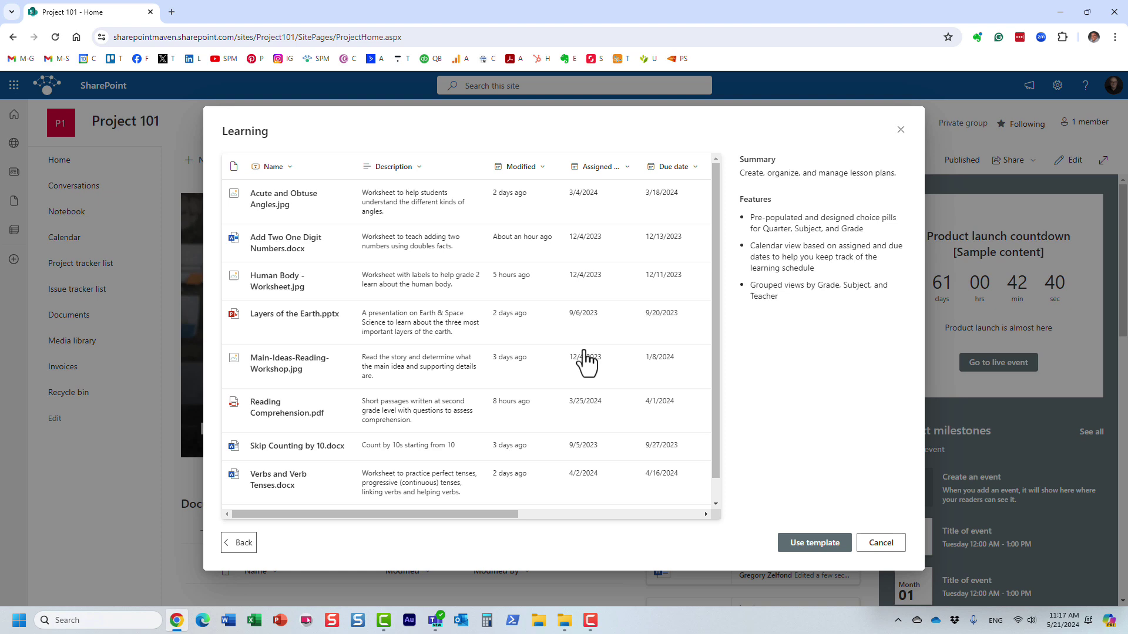
pyautogui.moveTo(492, 514)
pyautogui.mouseDown()
pyautogui.moveTo(675, 523)
pyautogui.moveTo(476, 518)
pyautogui.mouseUp()
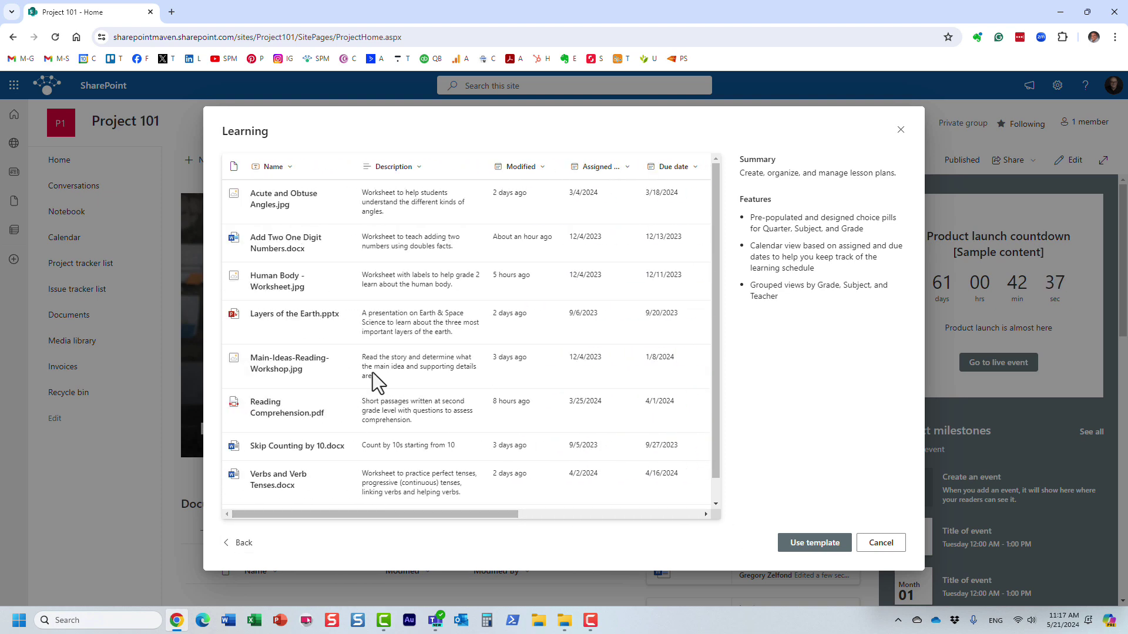
pyautogui.click(819, 548)
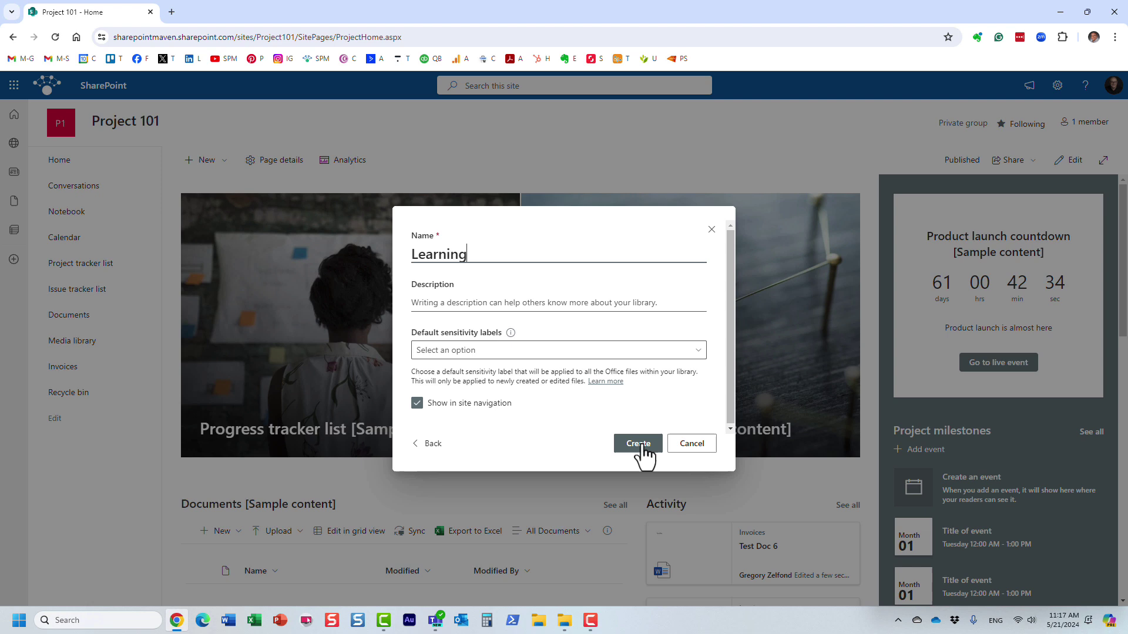
pyautogui.click(643, 444)
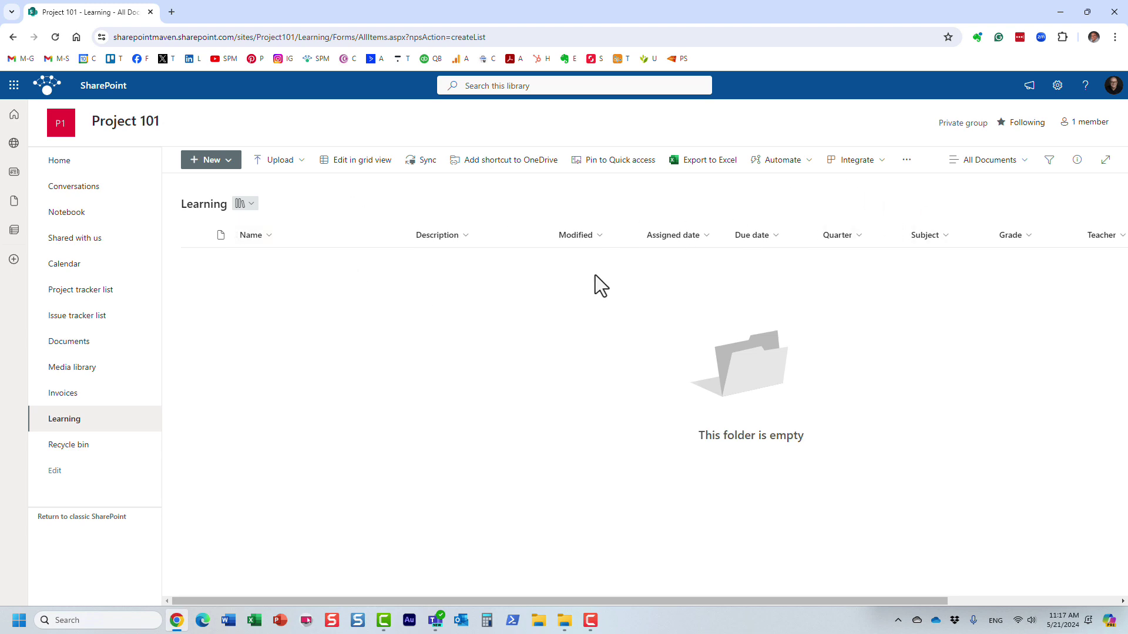
# Start a new document library from the Project 101 home page
pyautogui.click(93, 168)
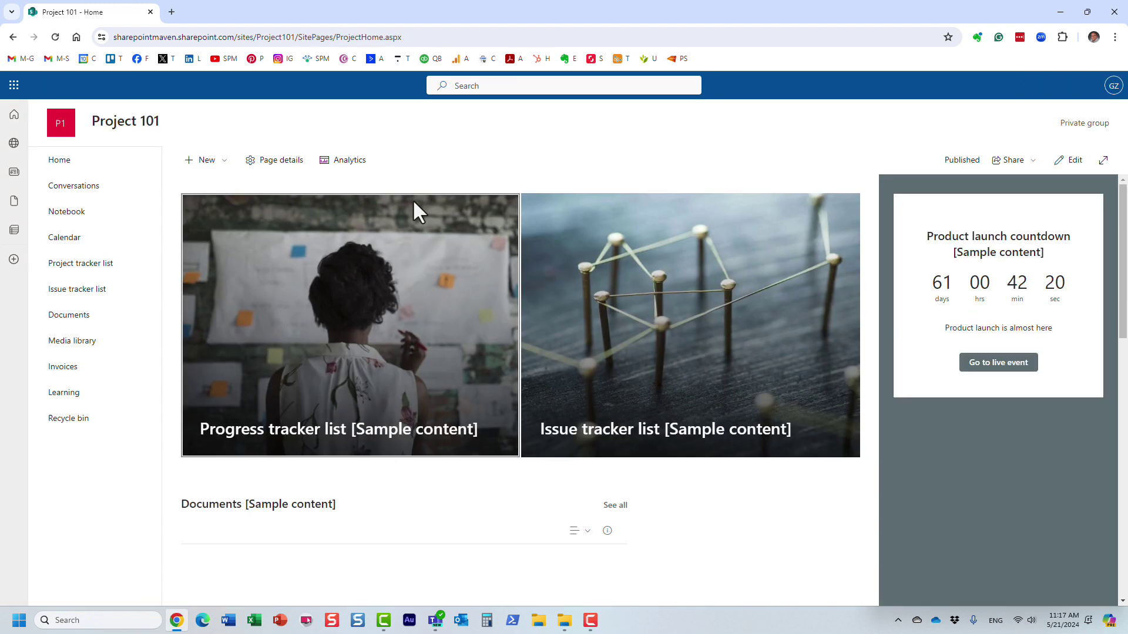
pyautogui.click(206, 160)
pyautogui.click(245, 208)
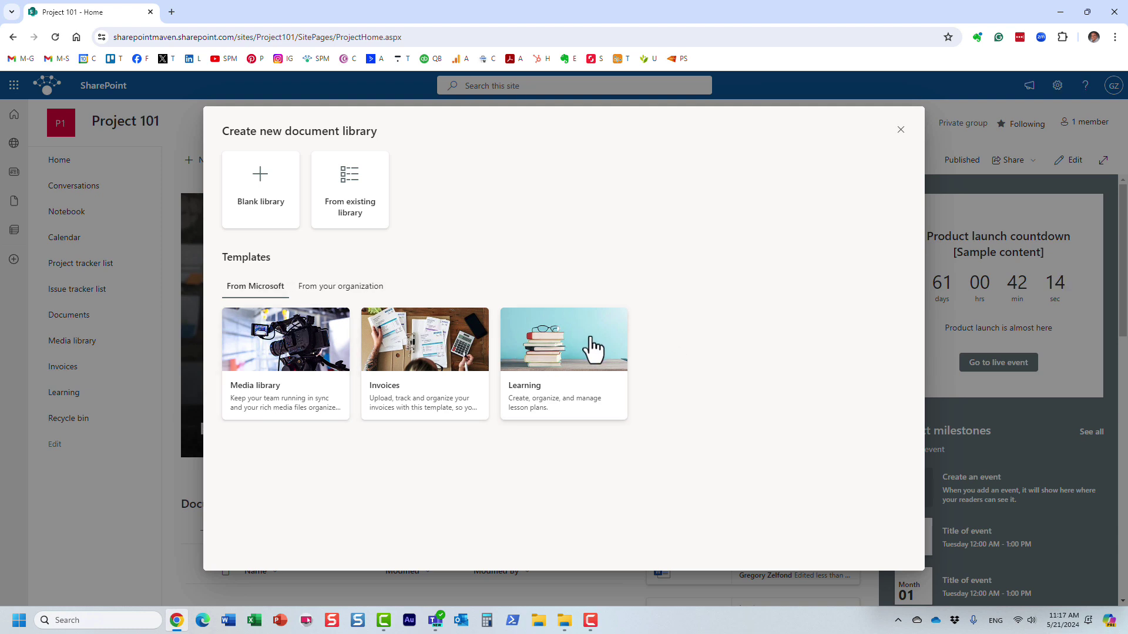
# Switch between the From your organization and From Microsoft template lists, ending on Microsoft's
pyautogui.click(346, 288)
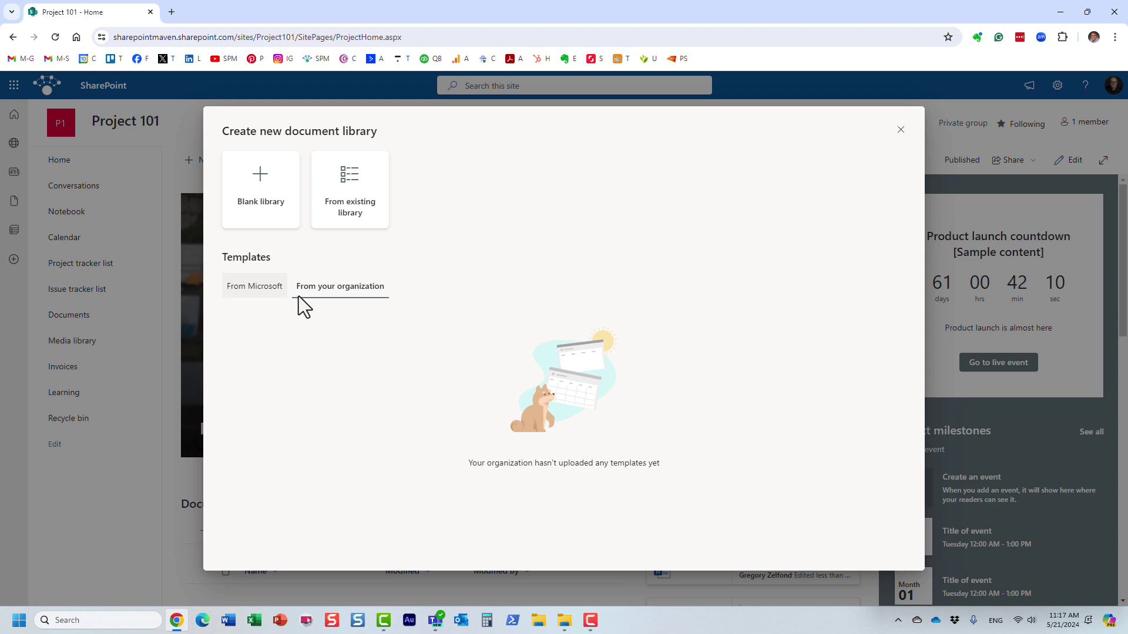
pyautogui.click(246, 291)
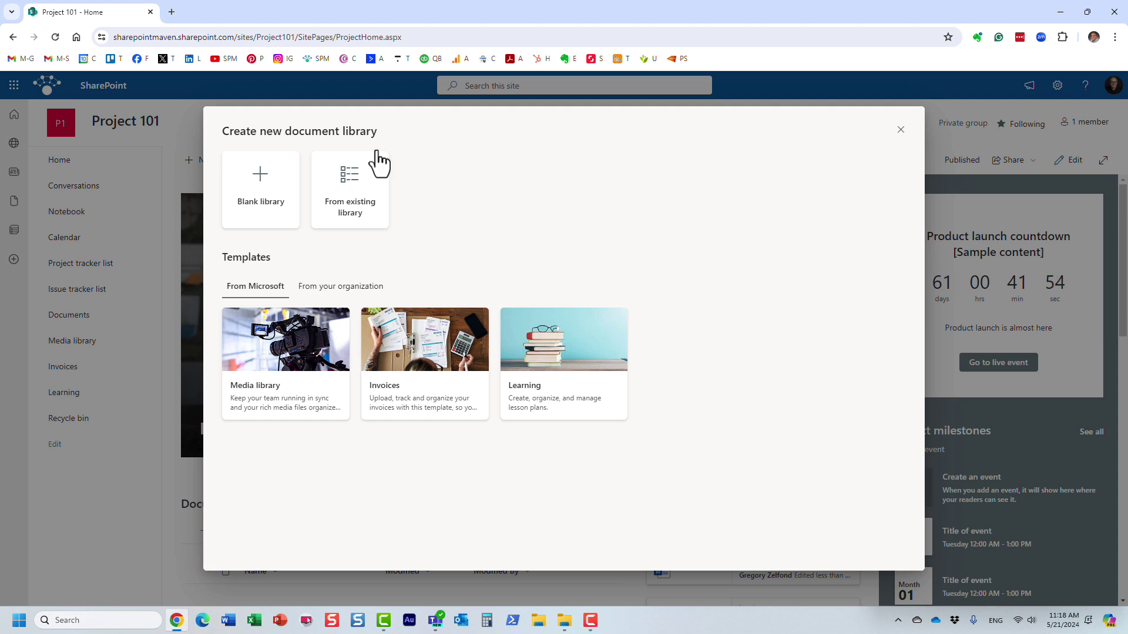
pyautogui.click(372, 287)
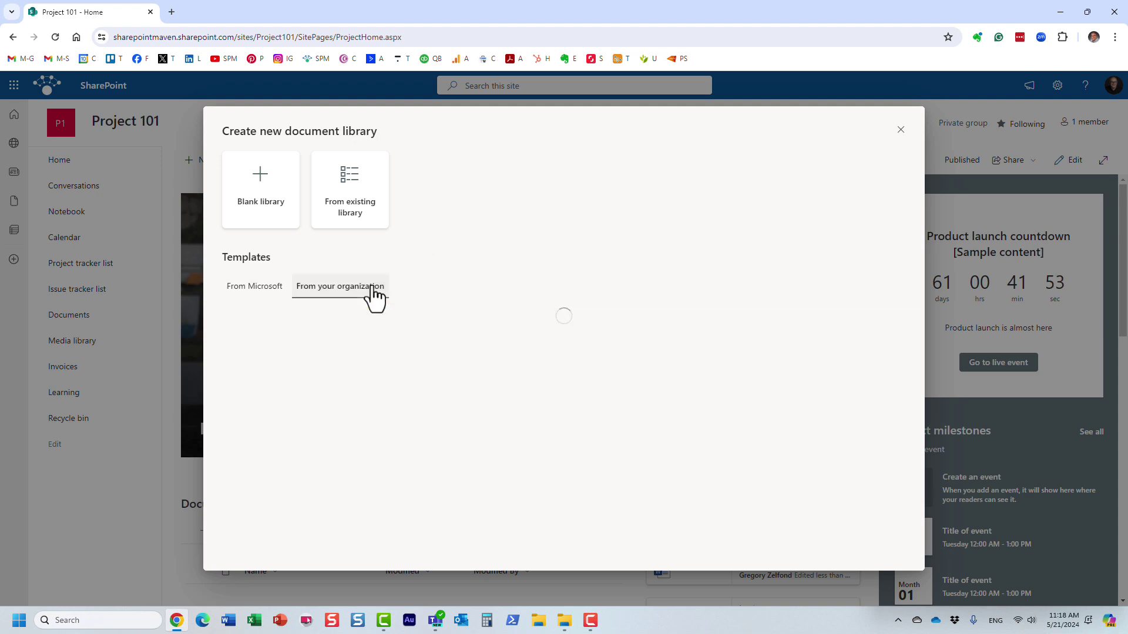
pyautogui.click(278, 294)
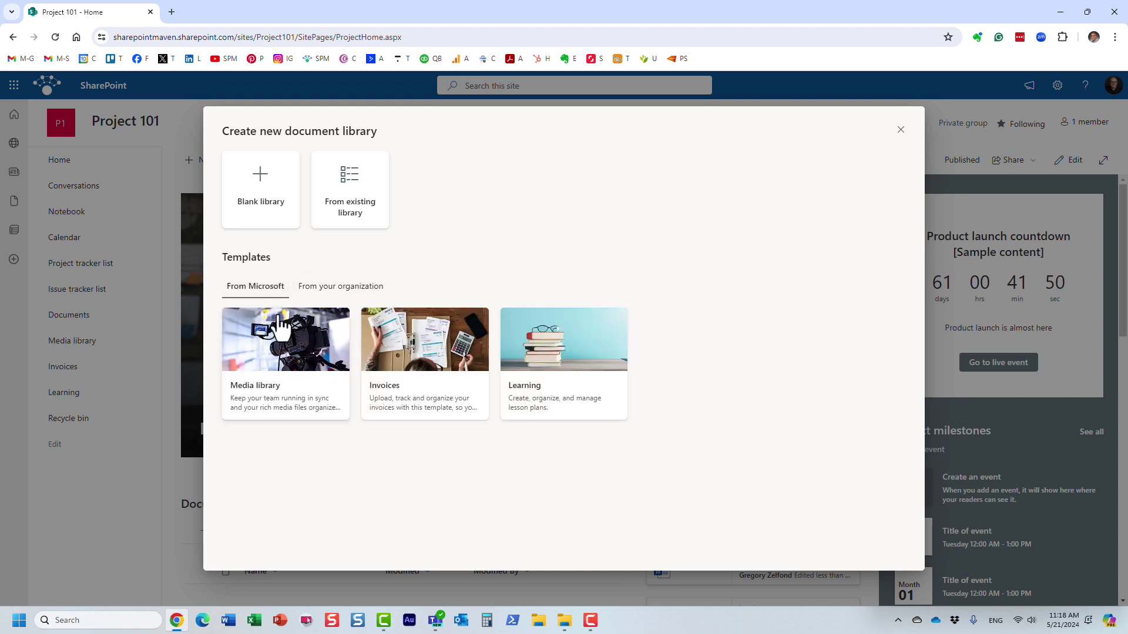
pyautogui.click(357, 296)
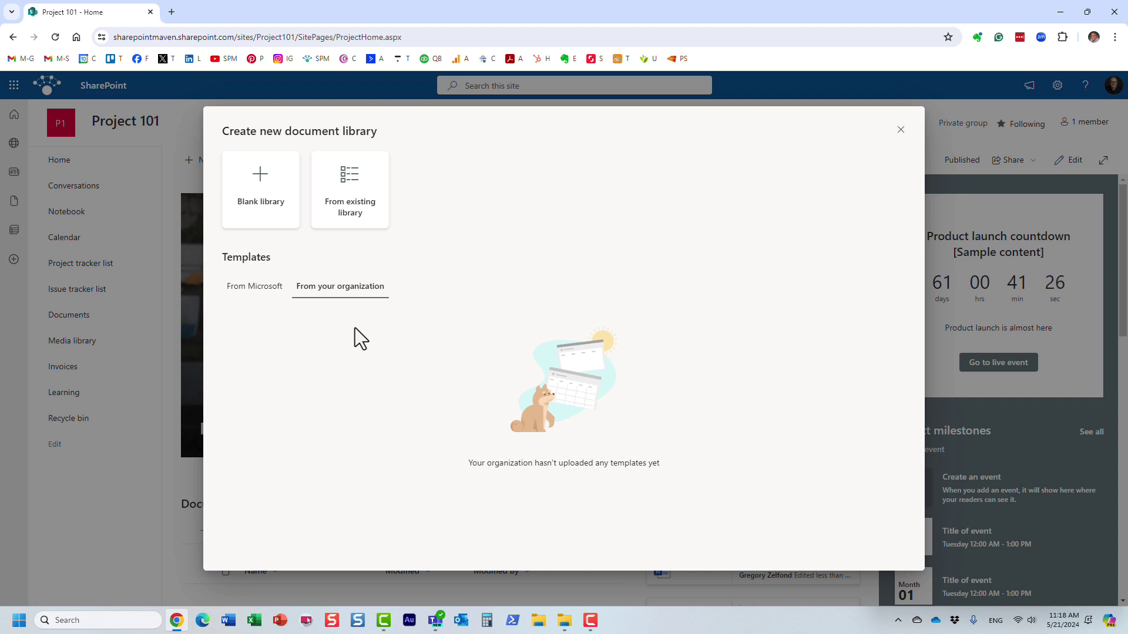
pyautogui.click(266, 291)
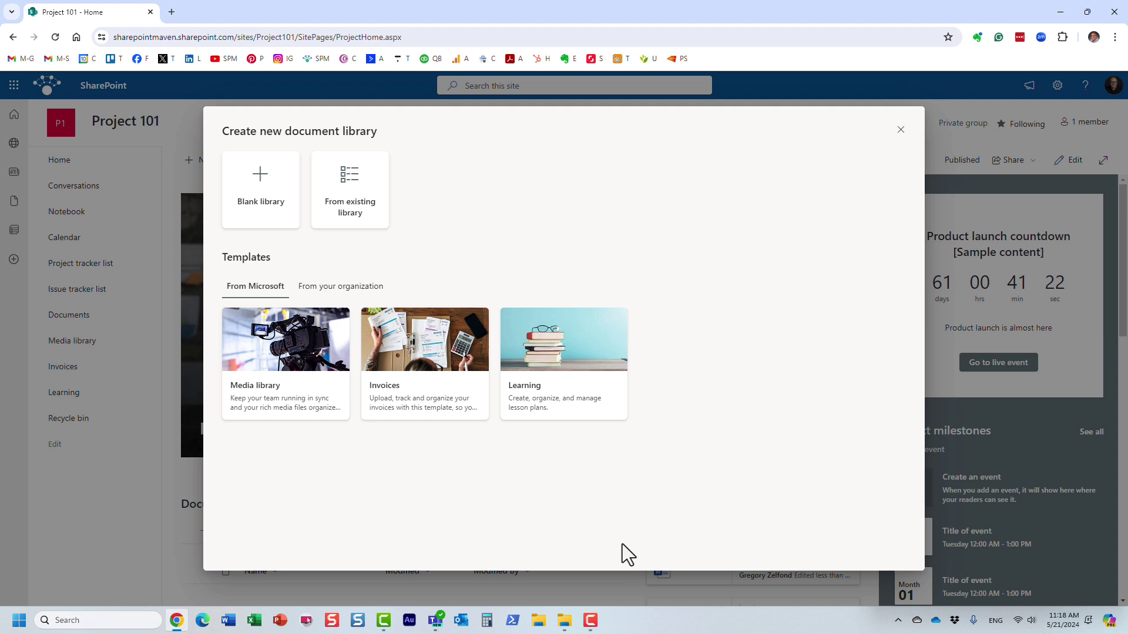